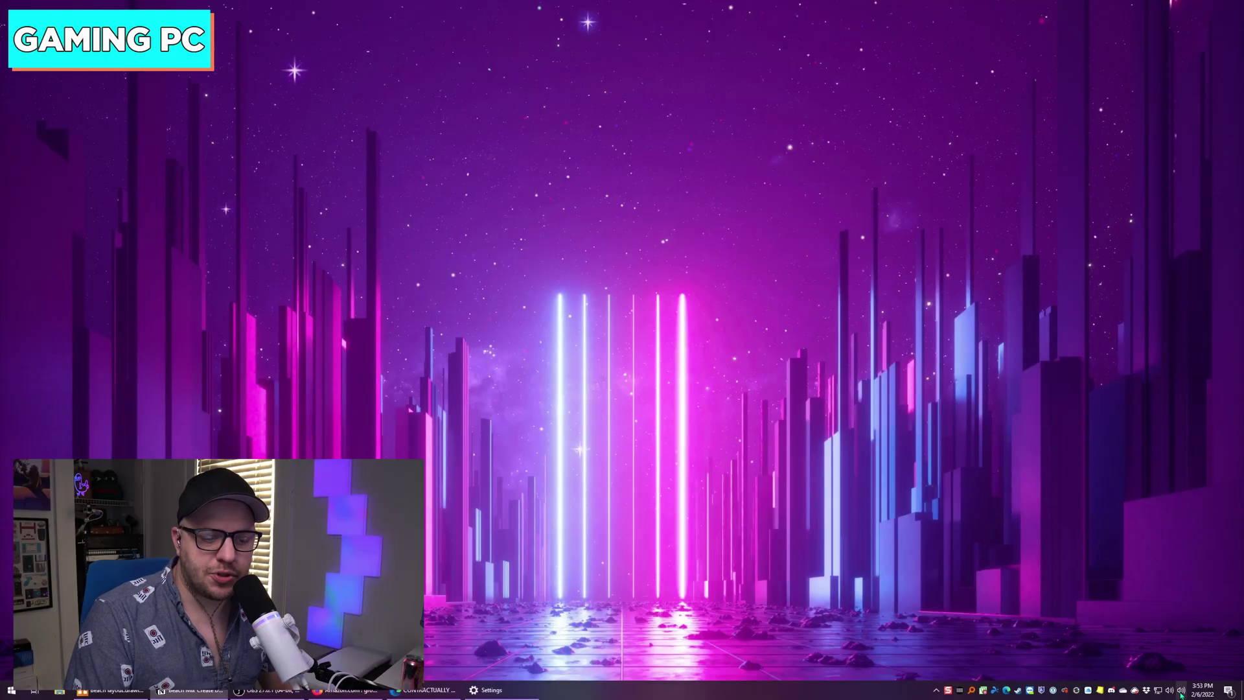
# - Open the gaming PC's Windows Sound control panel from the tray speaker icon and centre it
pyautogui.rightClick(1181, 690)
pyautogui.click(1138, 662)
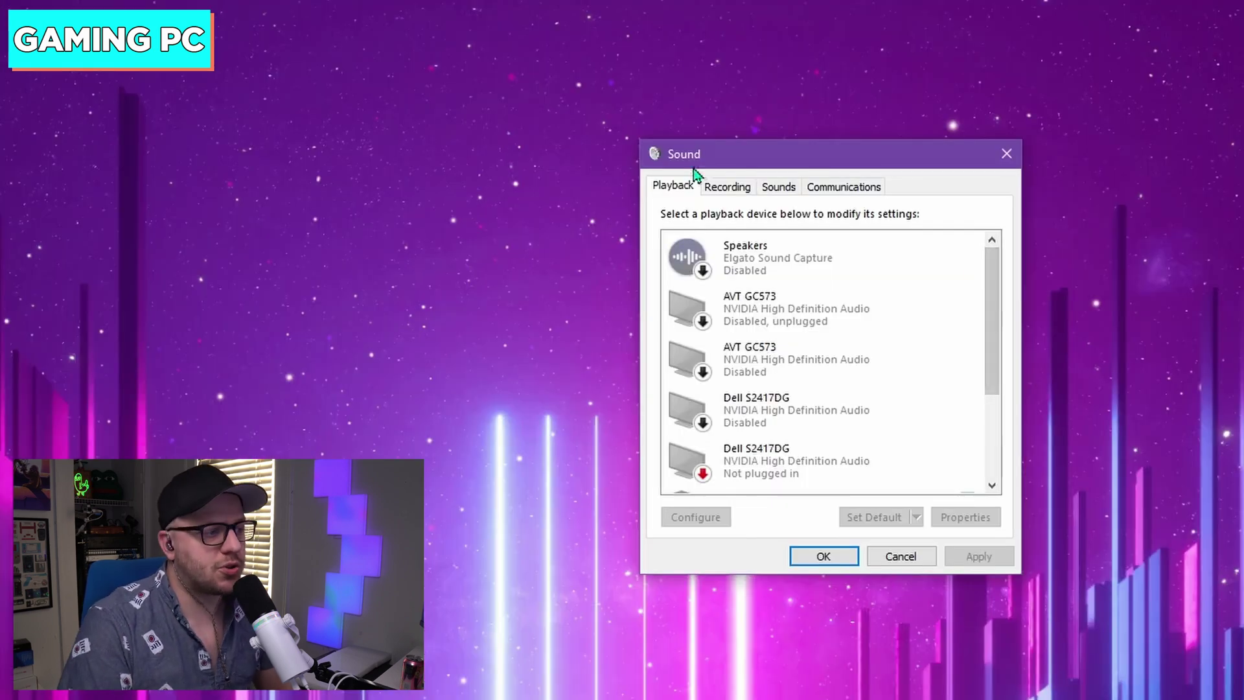
pyautogui.moveTo(764, 155); pyautogui.dragTo(578, 128)
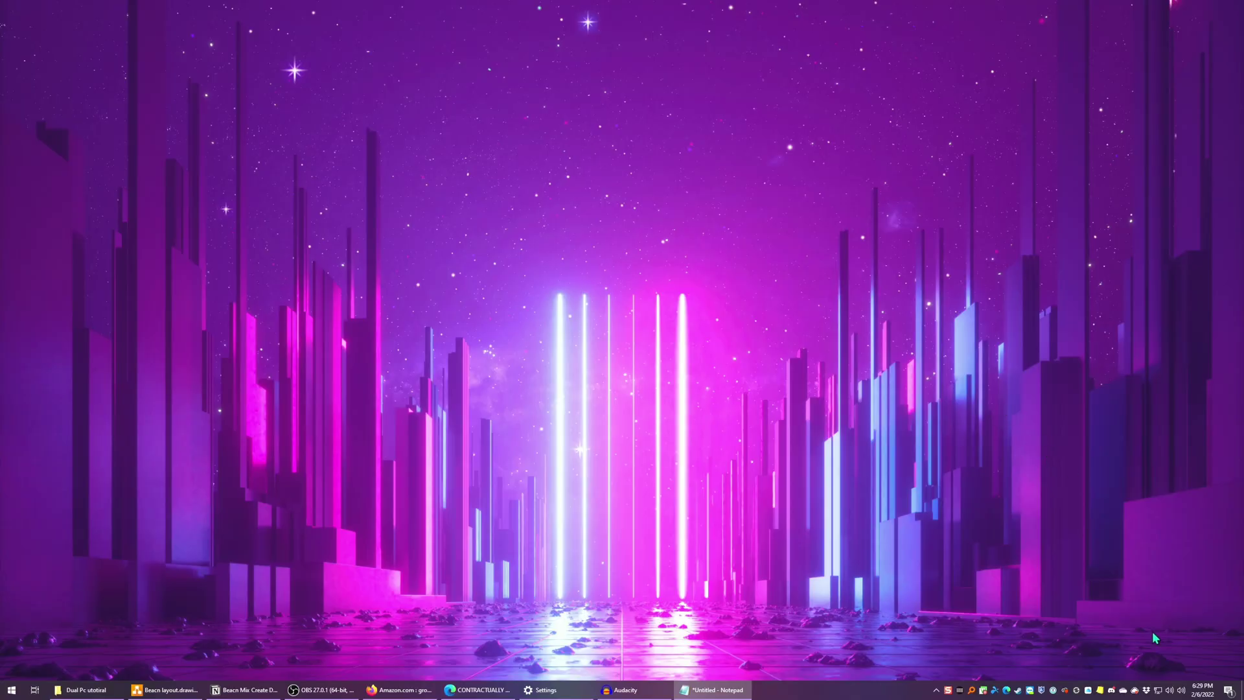
pyautogui.rightClick(1180, 689)
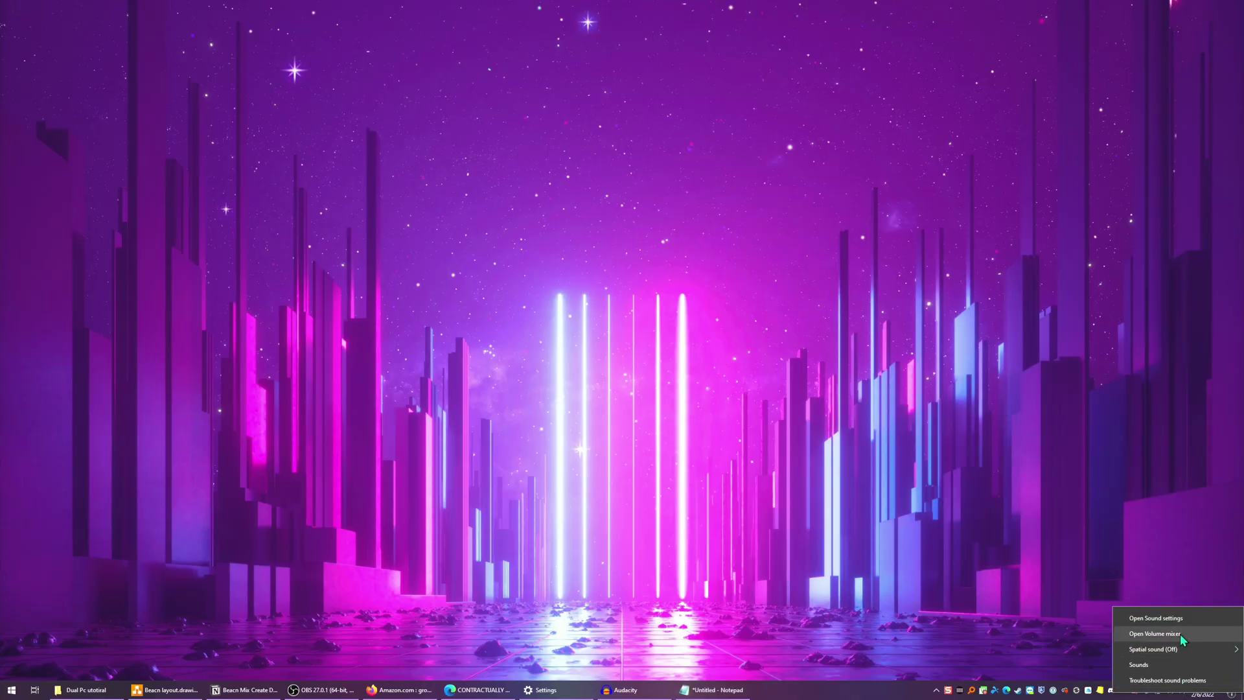
pyautogui.click(1138, 664)
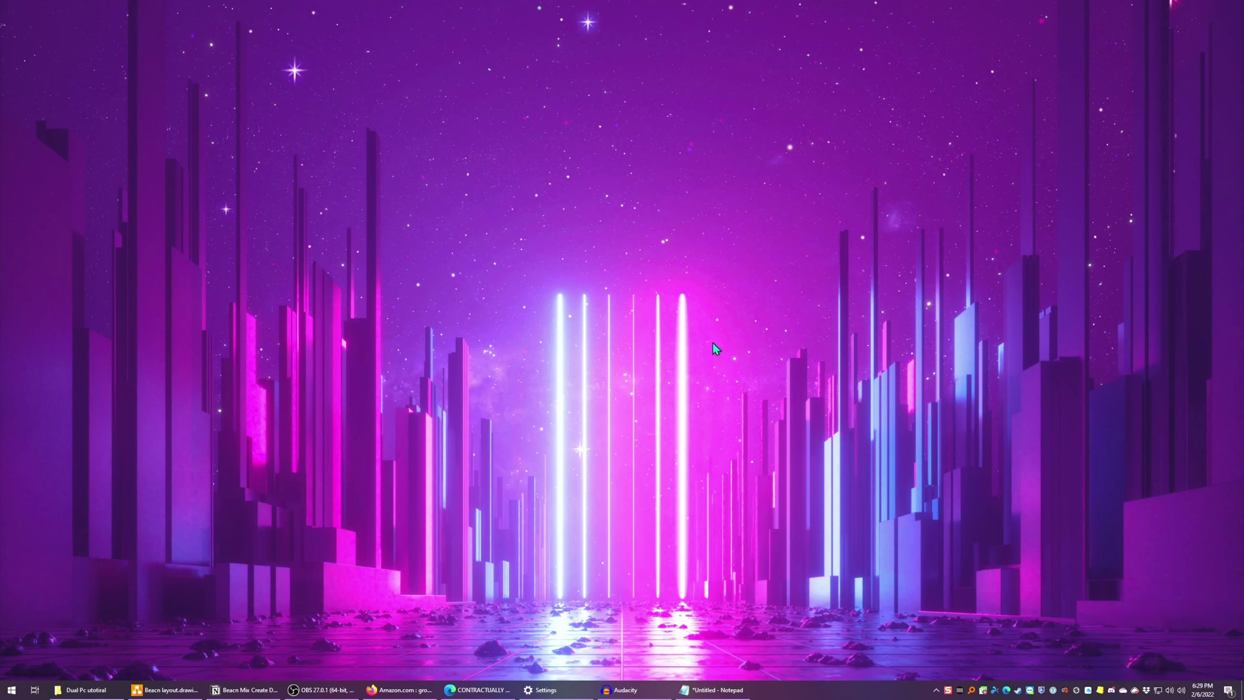
pyautogui.moveTo(224, 83); pyautogui.dragTo(643, 202)
# - Review the Playback devices list and bring up options for the AVT GC573 output
pyautogui.click(515, 219)
pyautogui.moveTo(678, 310); pyautogui.dragTo(690, 355)
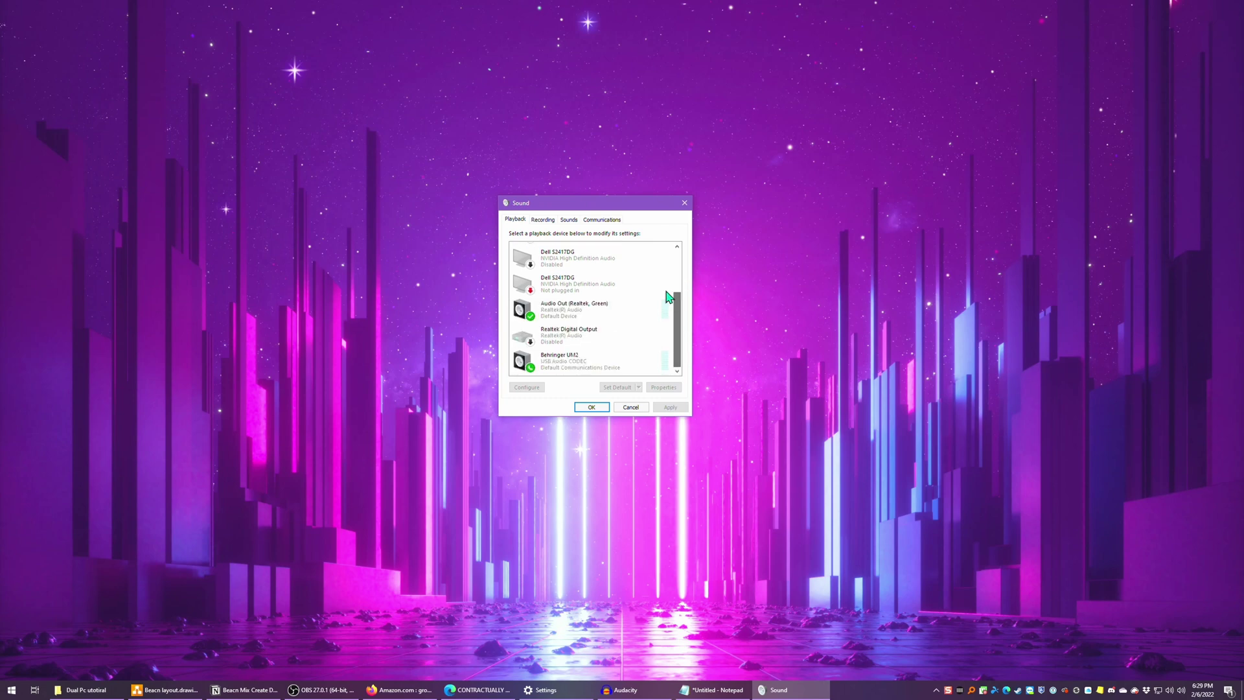
pyautogui.scroll(3, 655, 298)
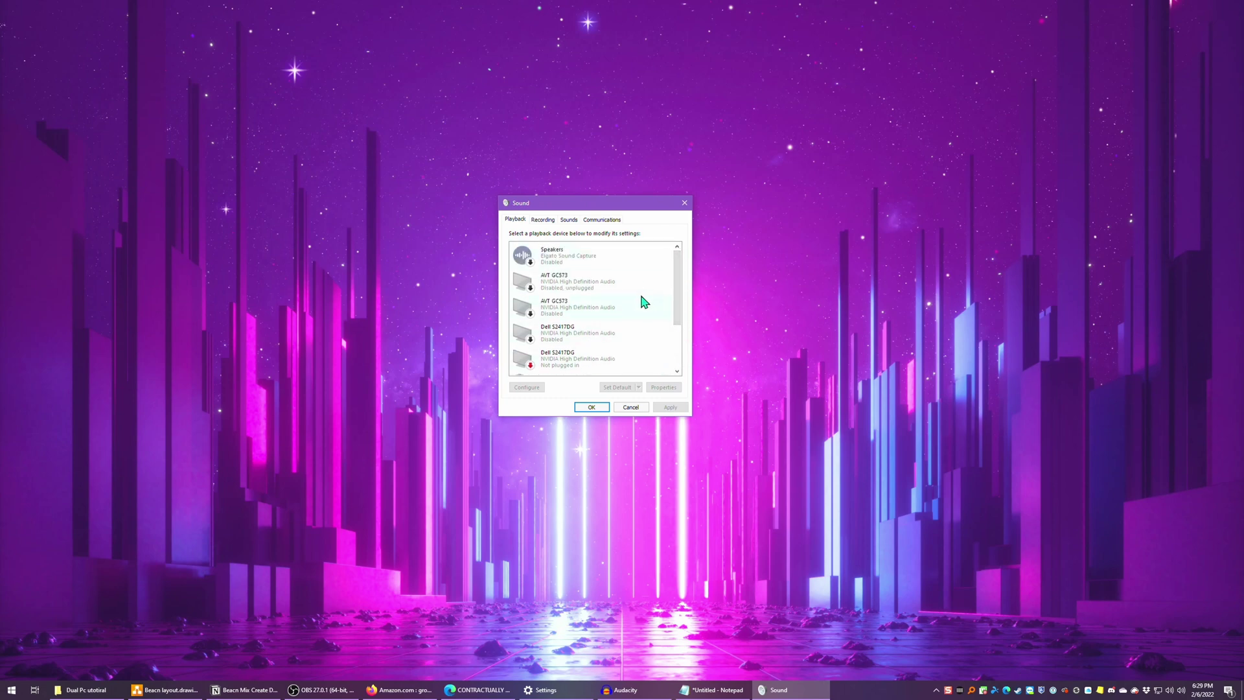
pyautogui.rightClick(642, 298)
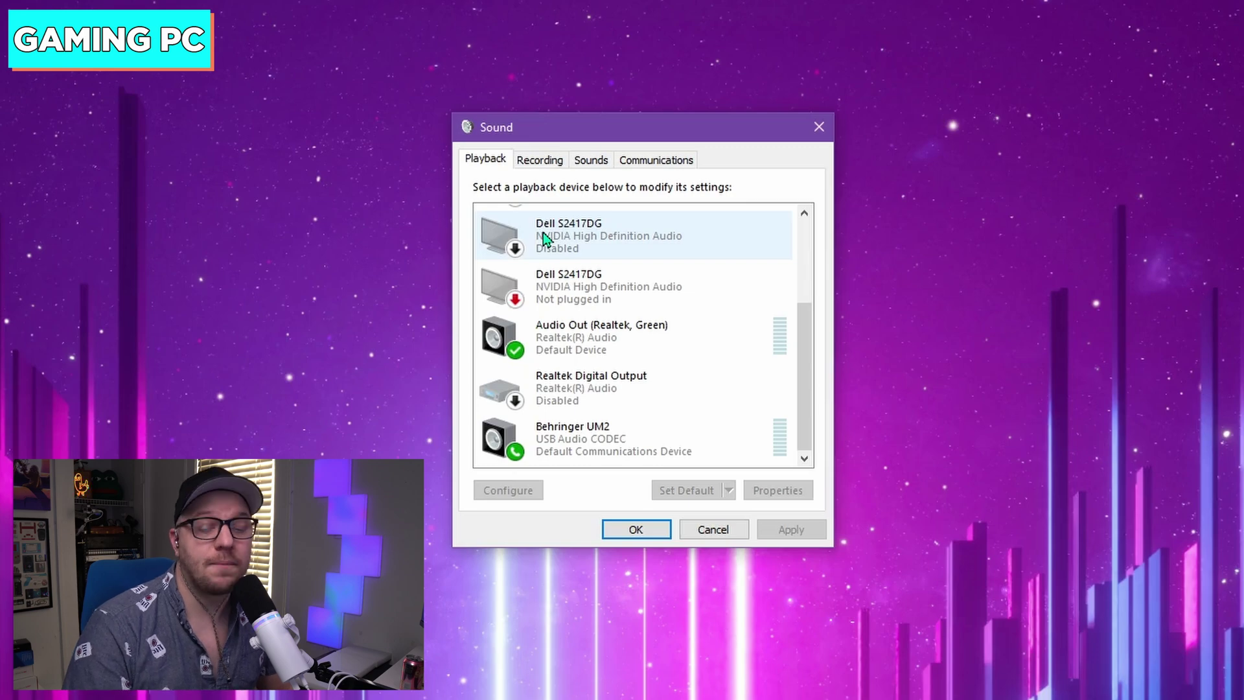
# - Open the properties of Audio Out (Realtek, Green)
pyautogui.click(639, 337)
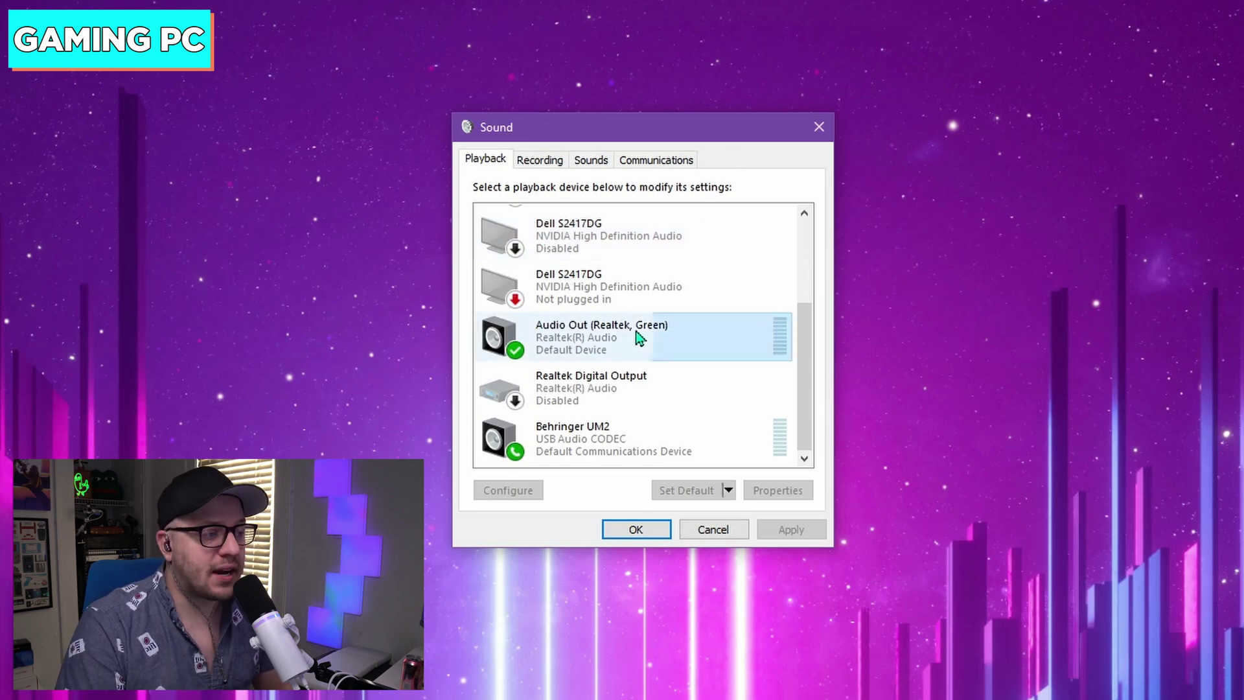
pyautogui.rightClick(639, 337)
pyautogui.click(706, 503)
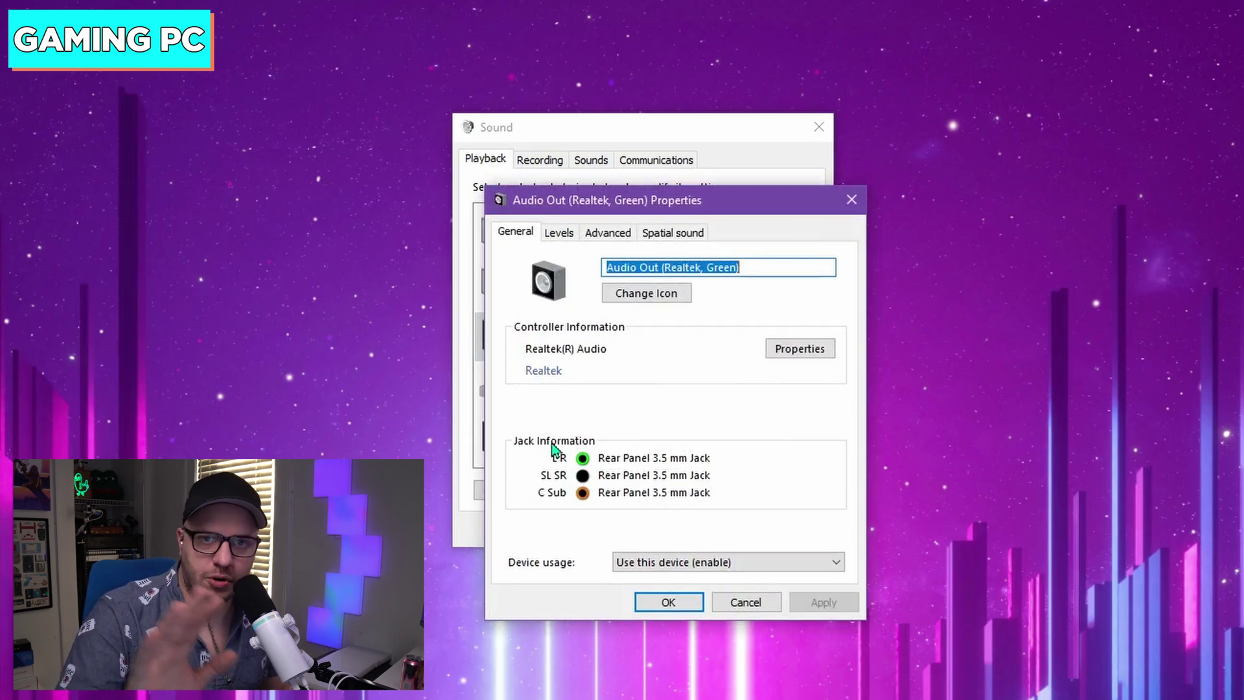
# - Check the Realtek Green rear-jack details, then close them and show the Recording devices
pyautogui.click(808, 267)
pyautogui.moveTo(808, 266); pyautogui.dragTo(658, 259)
pyautogui.click(821, 263)
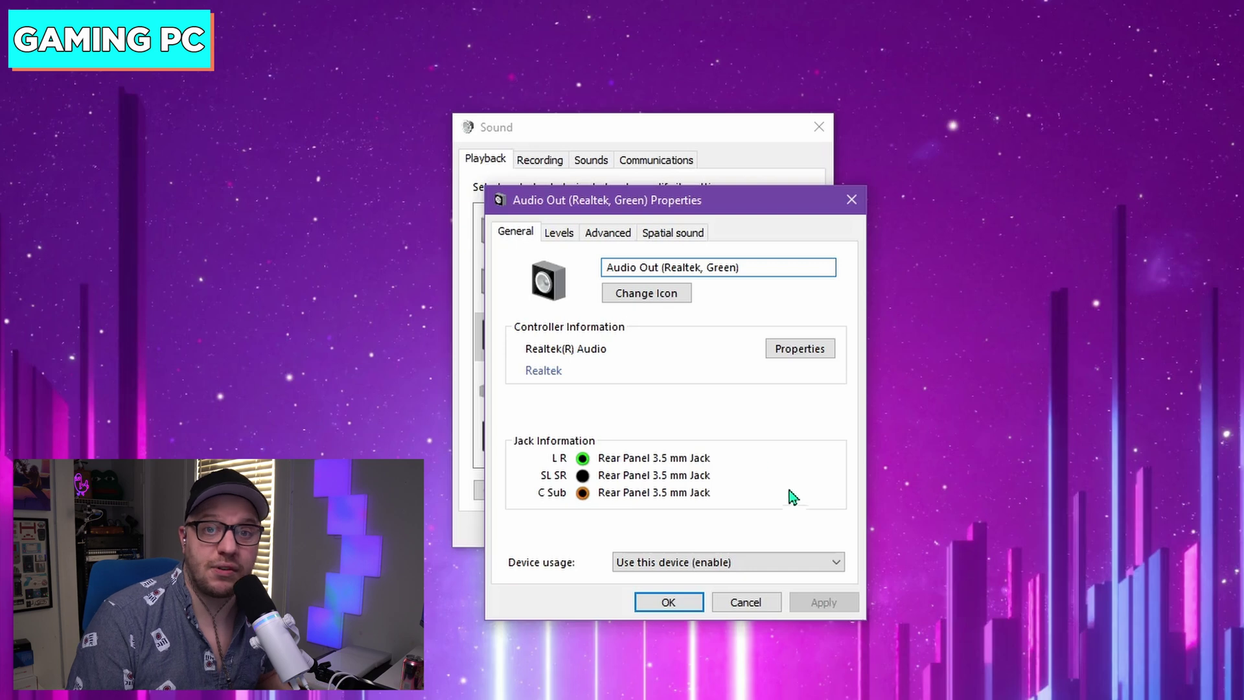
pyautogui.click(851, 200)
pyautogui.click(549, 167)
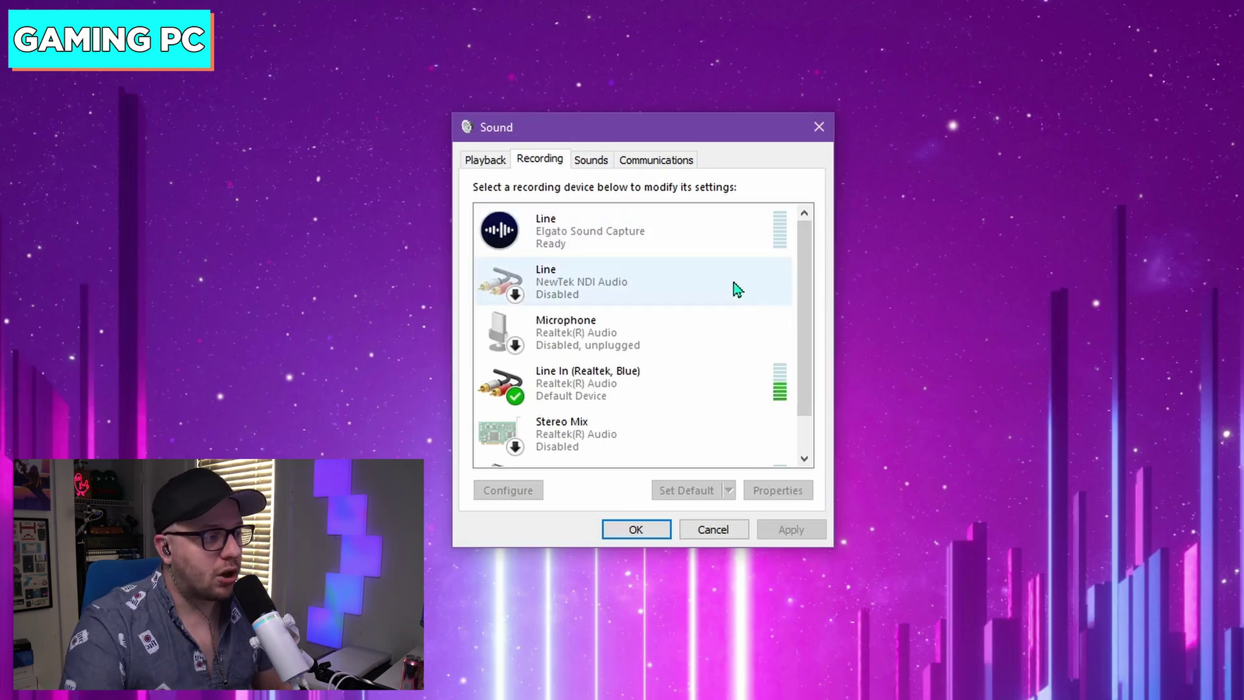
# - Open Line In (Realtek, Blue) properties to show its Rear Panel 3.5 mm jack
pyautogui.moveTo(806, 296); pyautogui.dragTo(807, 334)
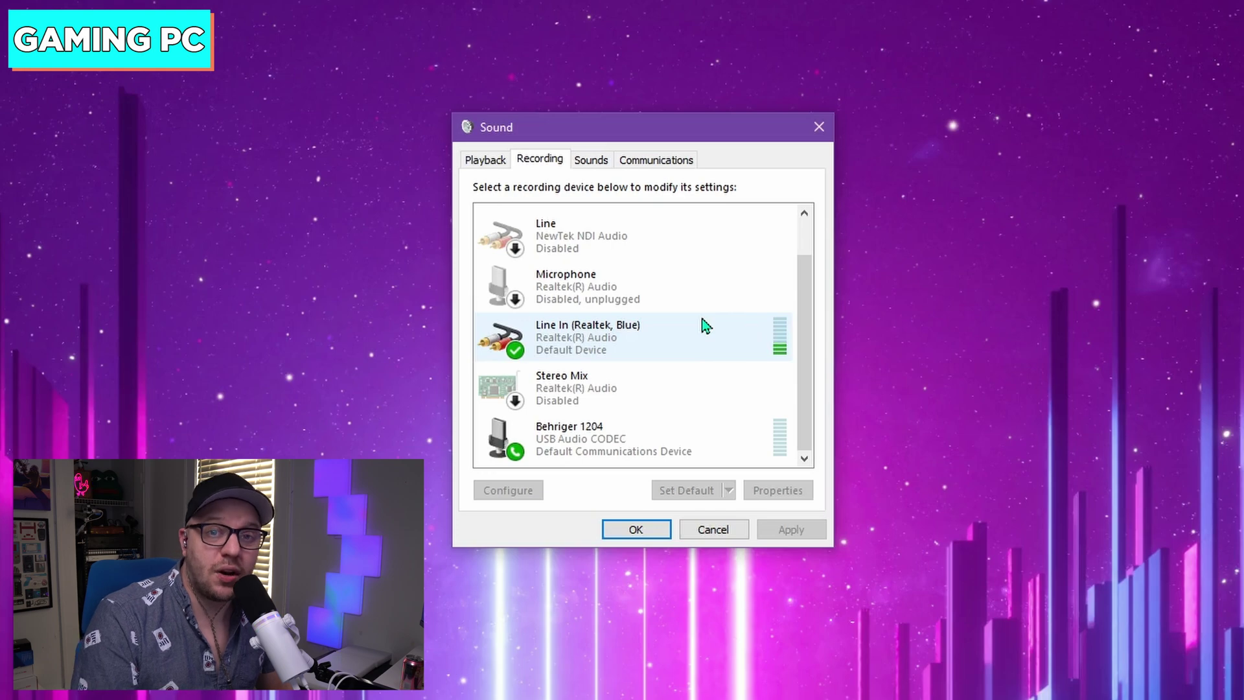
pyautogui.click(680, 350)
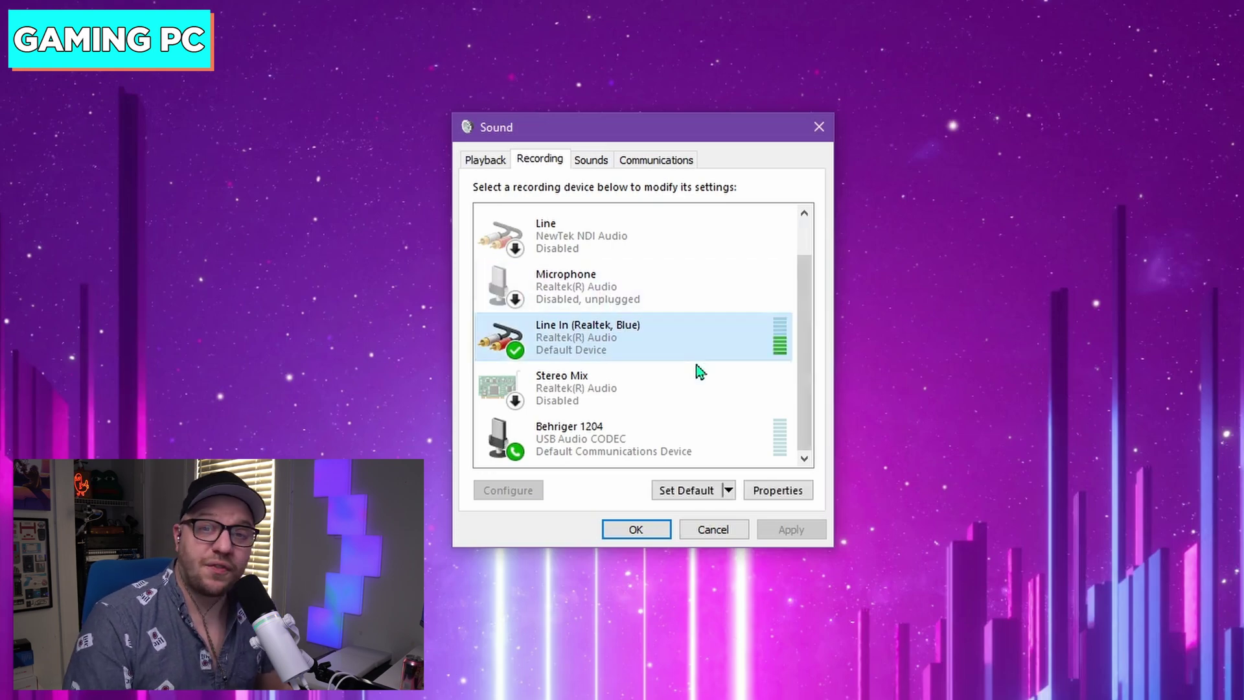
pyautogui.rightClick(638, 340)
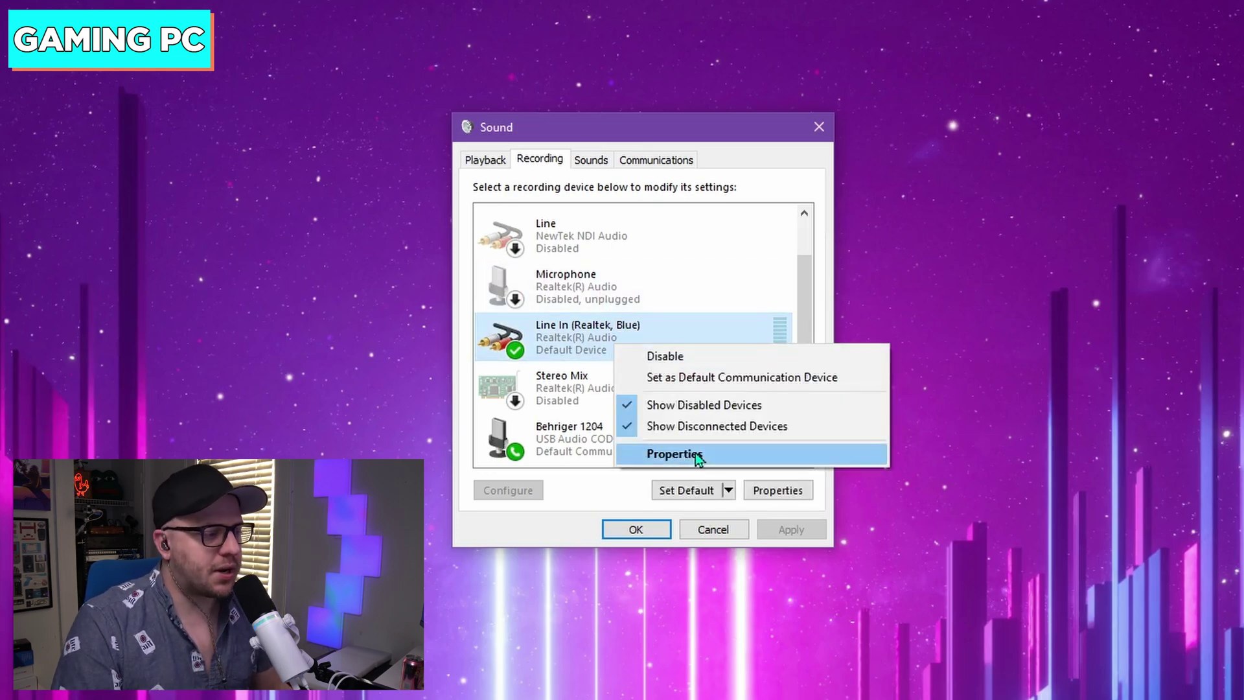
pyautogui.click(692, 455)
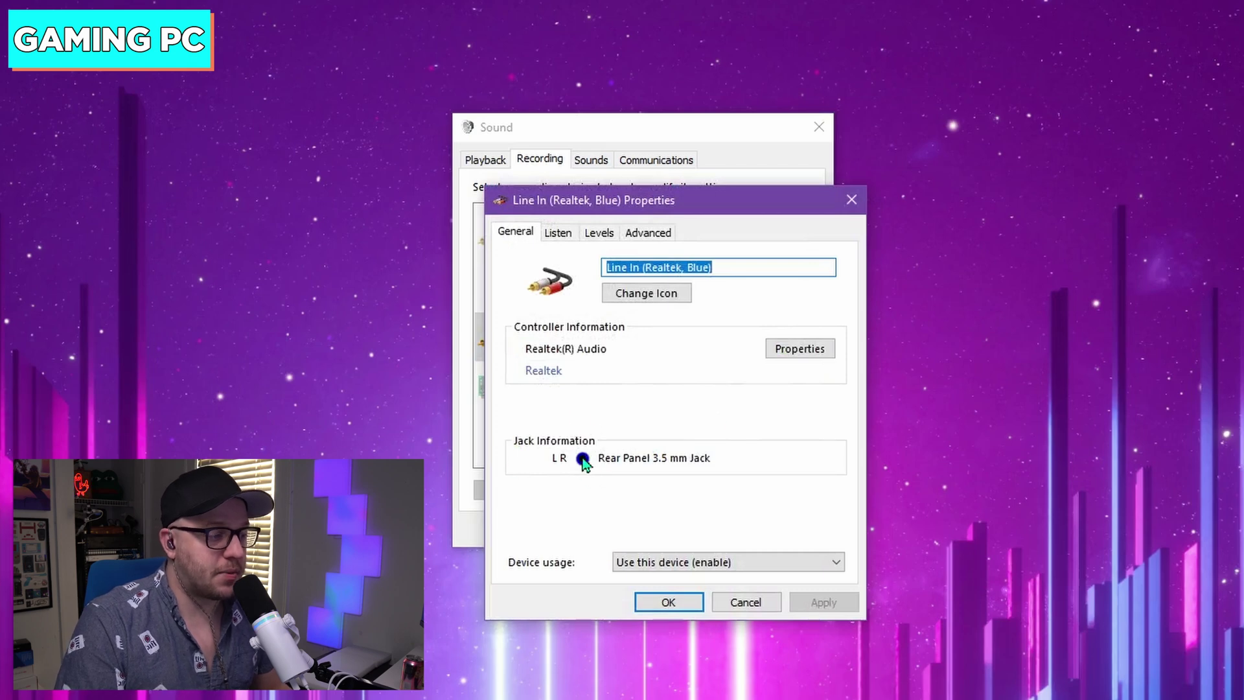
pyautogui.click(777, 268)
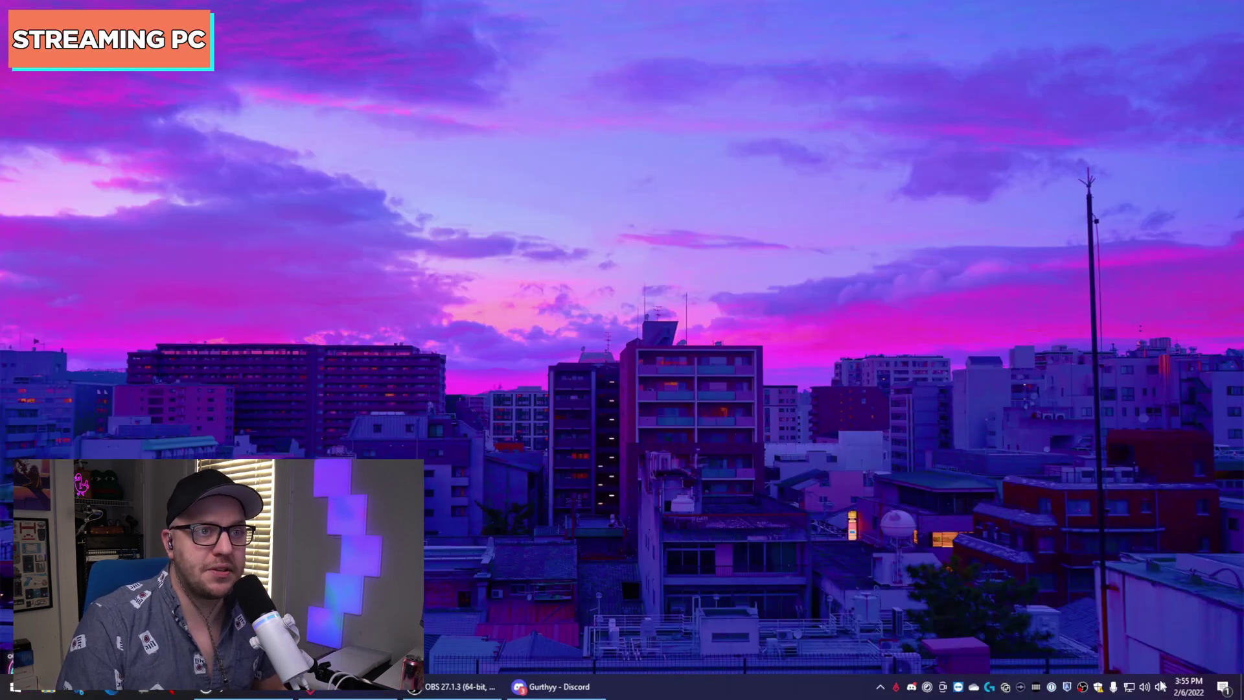
# - On the streaming PC, open the Sound panel and check the Realtek Green output's properties
pyautogui.rightClick(1160, 685)
pyautogui.click(1116, 651)
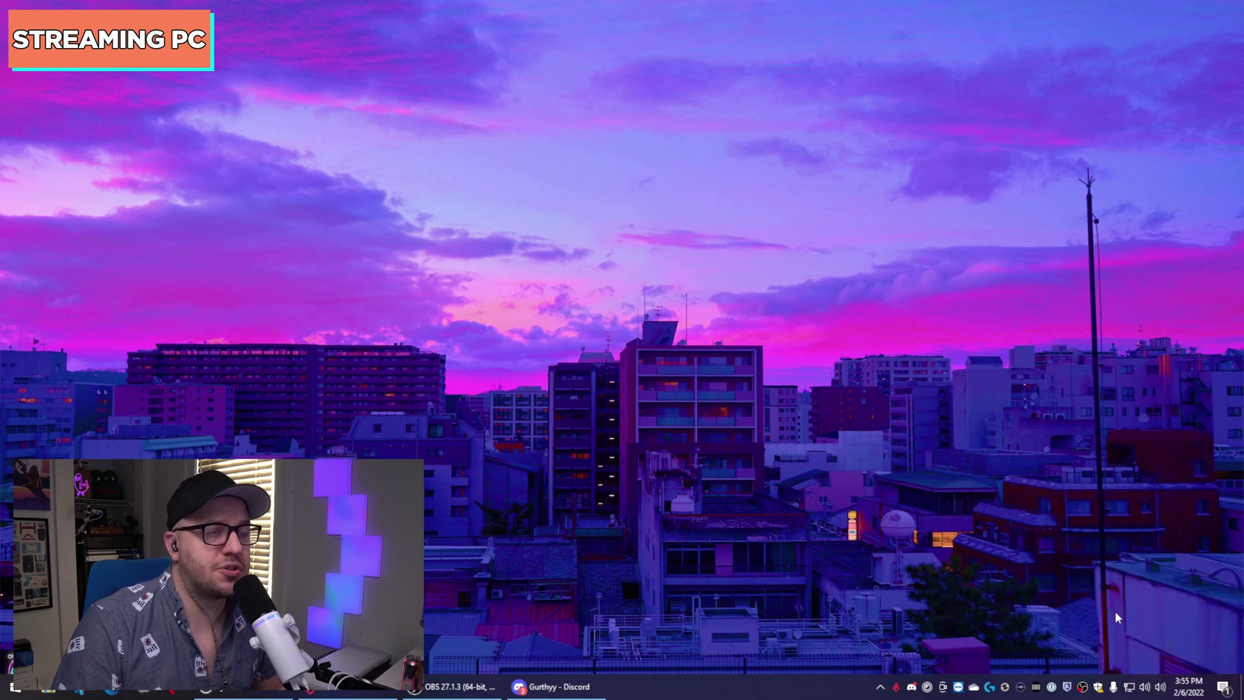
pyautogui.scroll(-5, 246, 285)
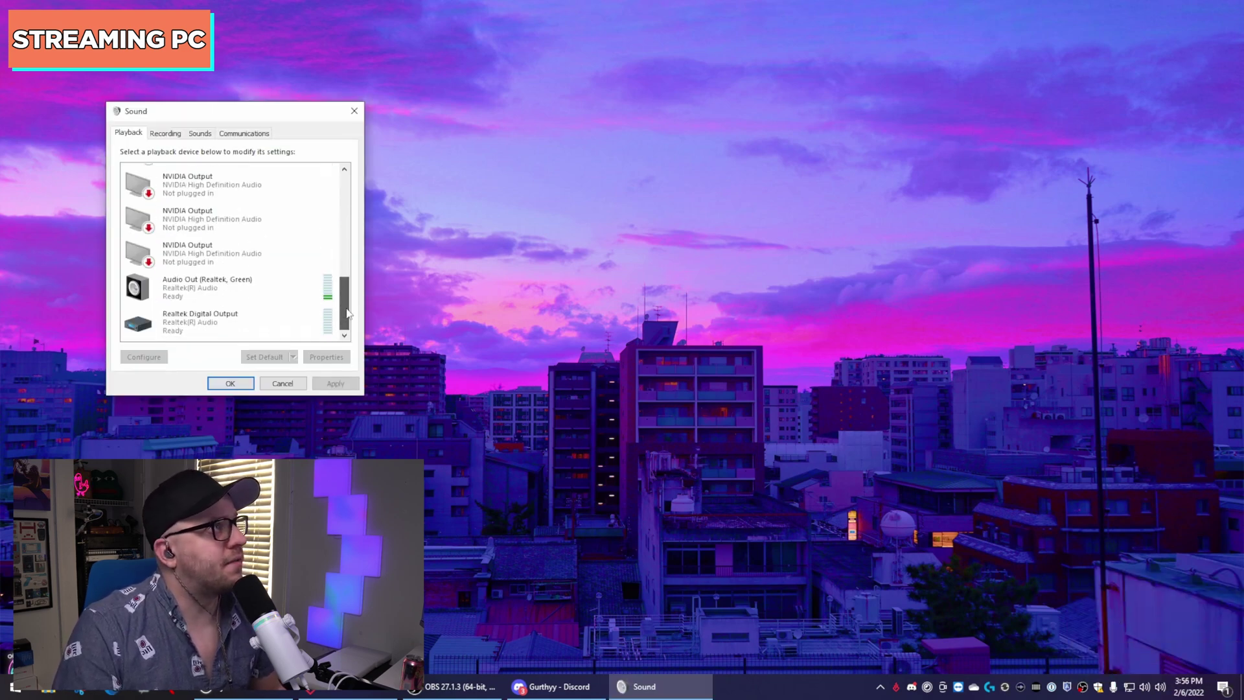
pyautogui.rightClick(251, 296)
pyautogui.click(278, 411)
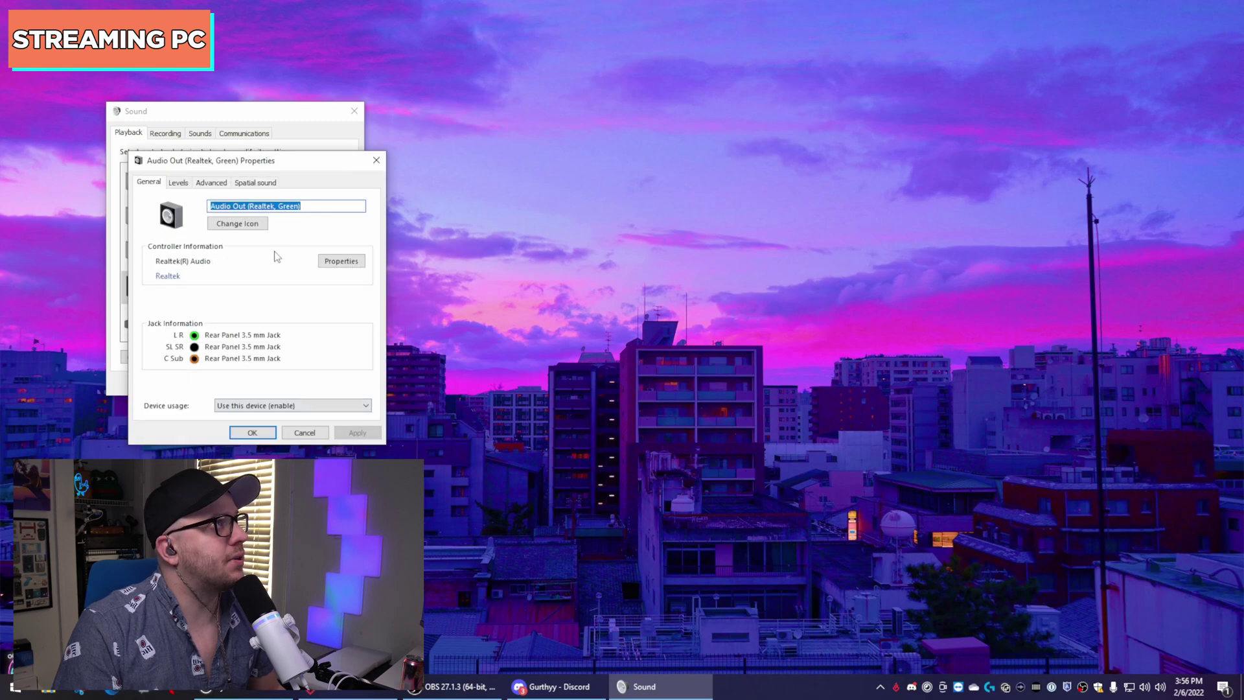
pyautogui.click(377, 160)
# - List the recording devices, including BEACN Mix Create inputs, and bring up Line In (Realtek, Blue) options
pyautogui.click(166, 133)
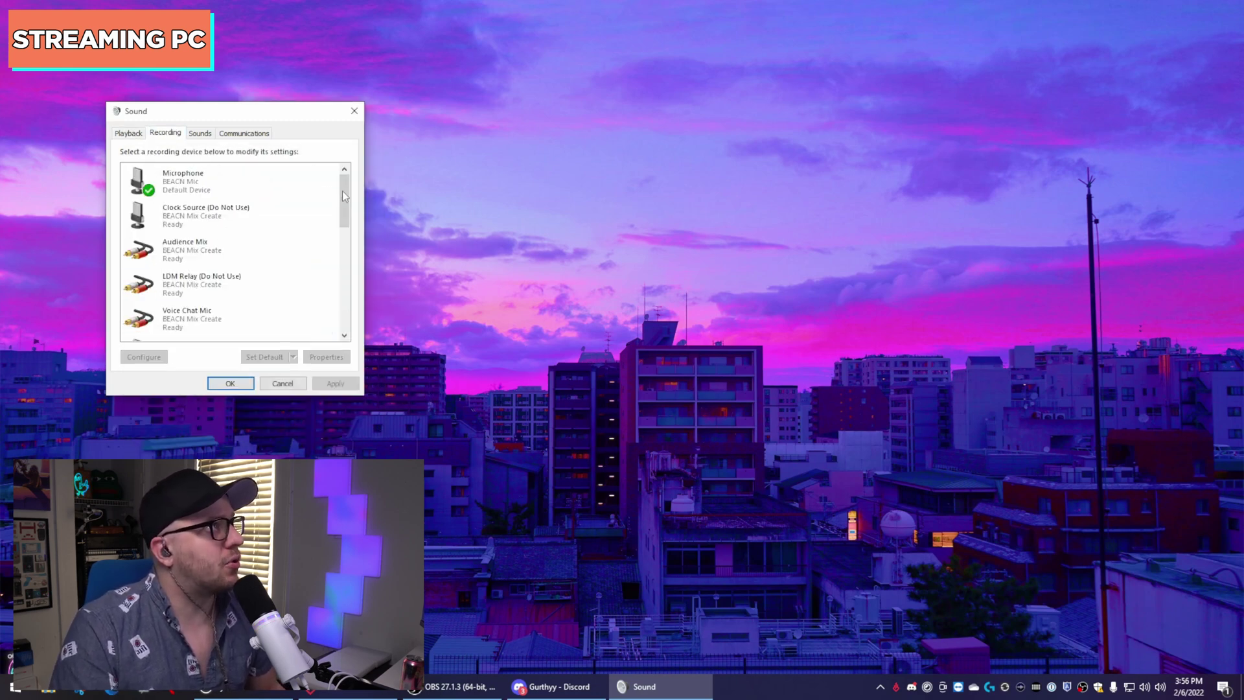
pyautogui.moveTo(346, 198); pyautogui.dragTo(346, 307)
pyautogui.rightClick(245, 251)
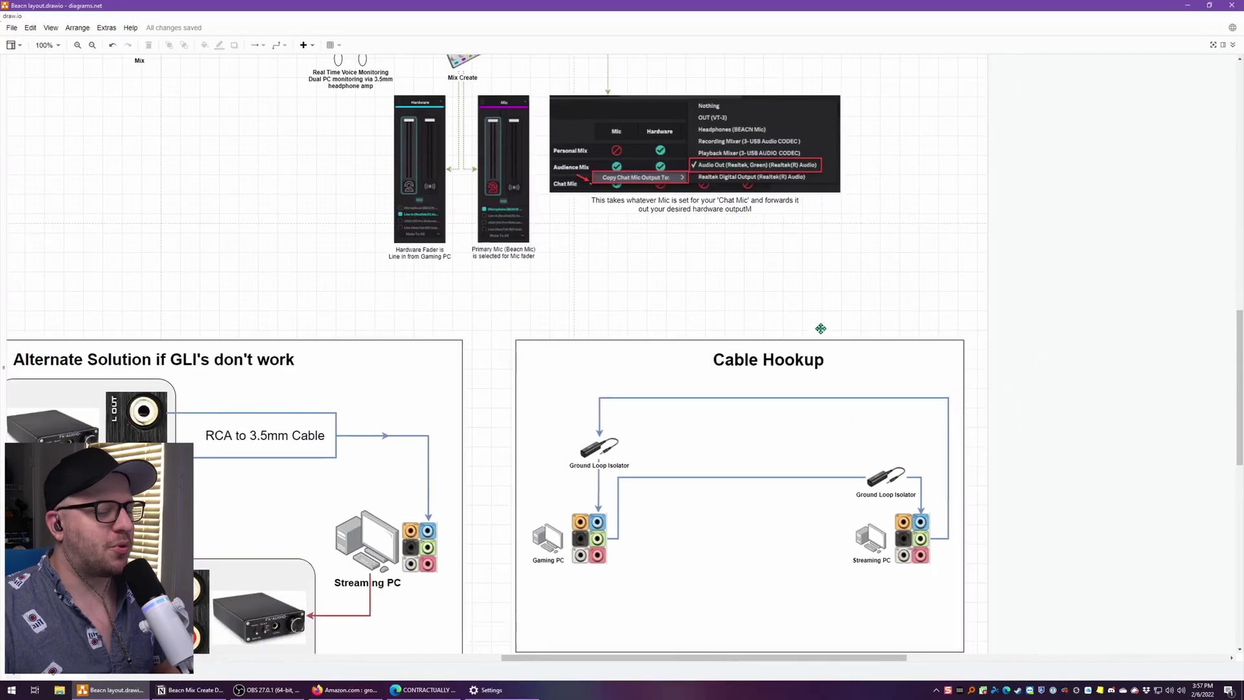
# - Pan to the Cable Hookup box and zoom to 175% on the ground loop isolators
pyautogui.moveTo(819, 328); pyautogui.dragTo(749, 139)
pyautogui.scroll(1, 782, 236)
pyautogui.scroll(3, 782, 237)
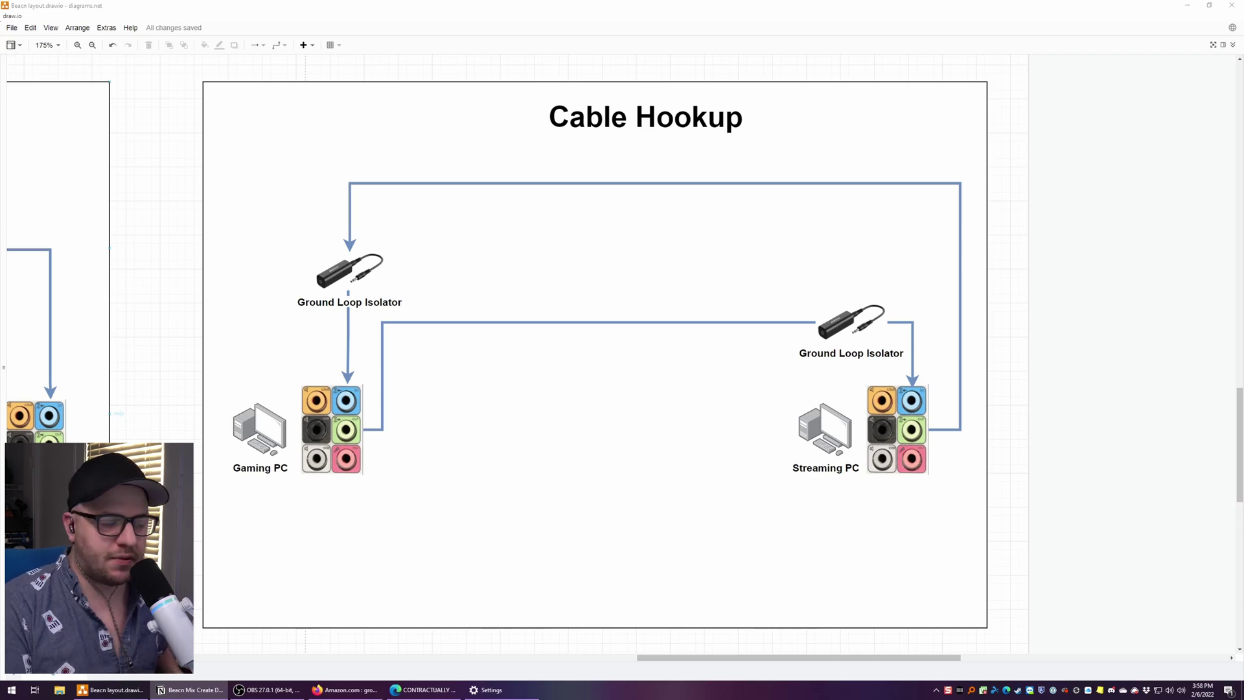
# - Select the Gaming PC jack image, then minimize the YouTube window to reveal the Dual PC Setup notes
pyautogui.click(360, 435)
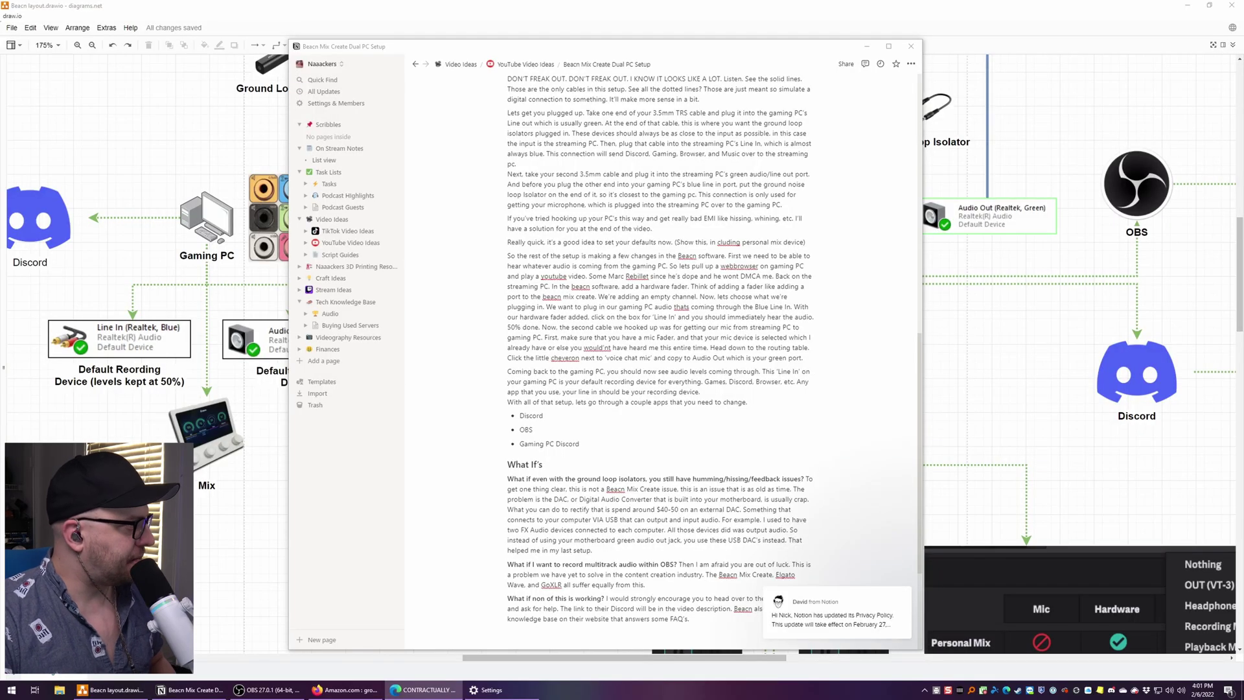
pyautogui.click(424, 690)
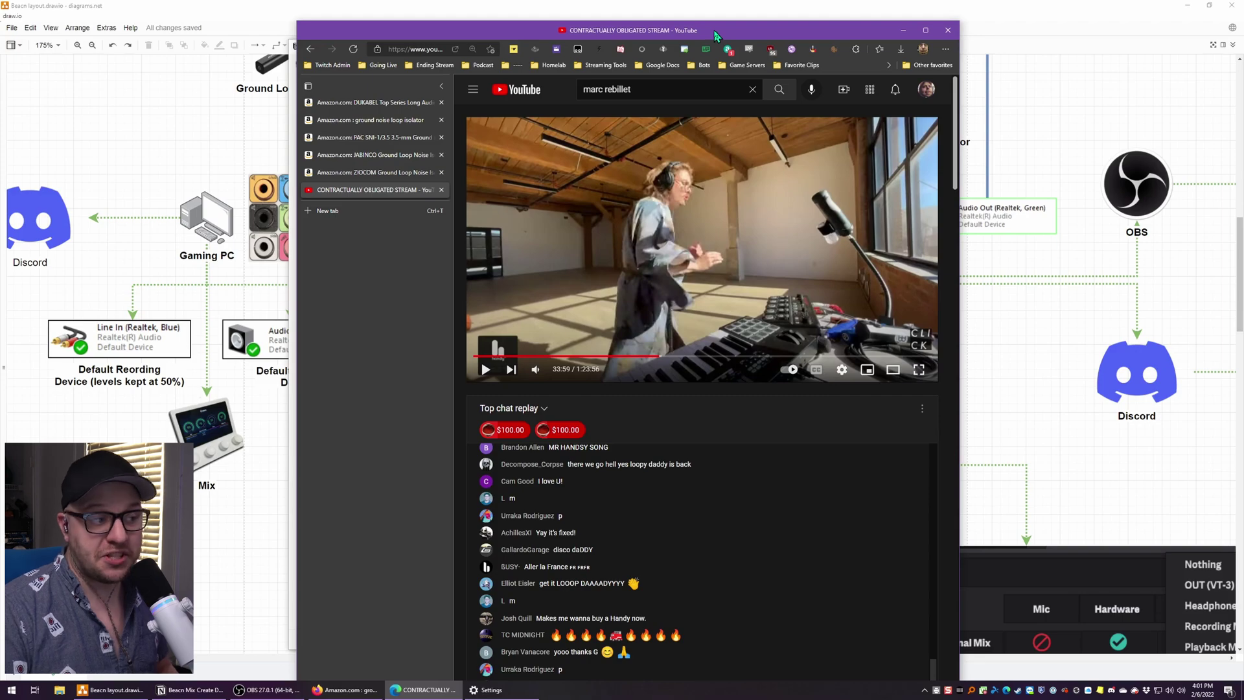
pyautogui.moveTo(714, 31); pyautogui.dragTo(711, 28)
pyautogui.click(900, 27)
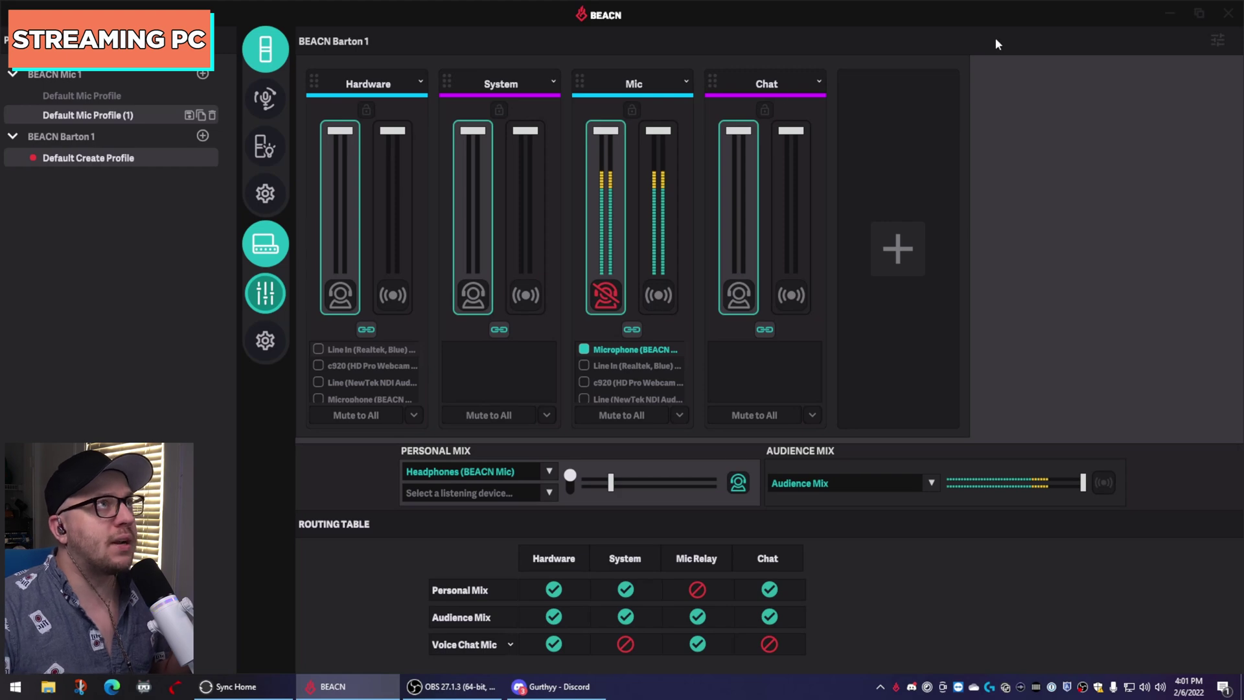
# - Browse the add-channel list without adding, then set the Hardware channel source to Line In (Realtek, Blue)
pyautogui.click(899, 259)
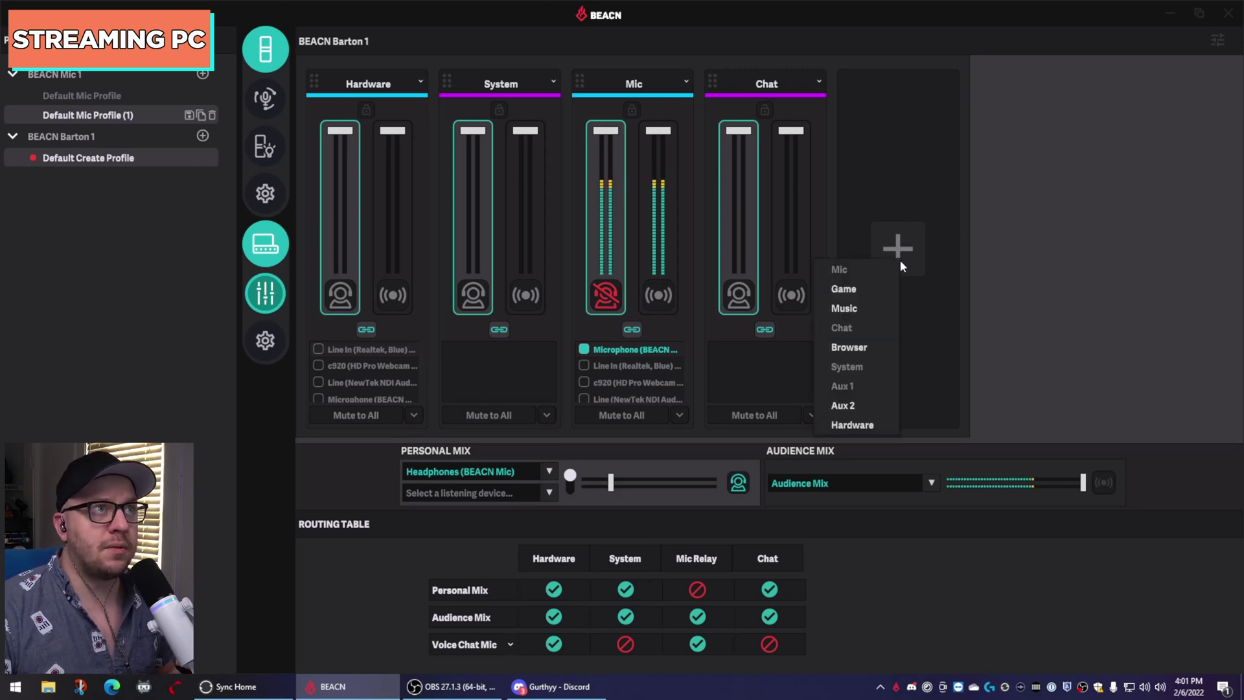
pyautogui.click(873, 425)
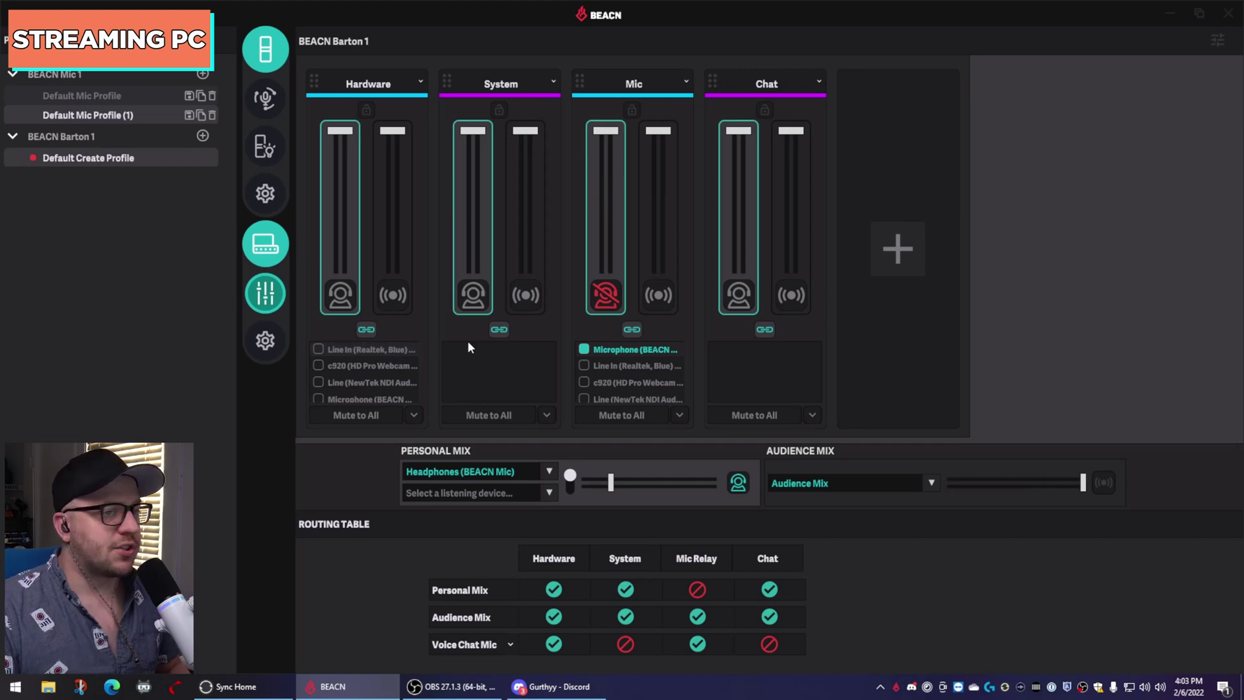
pyautogui.click(317, 349)
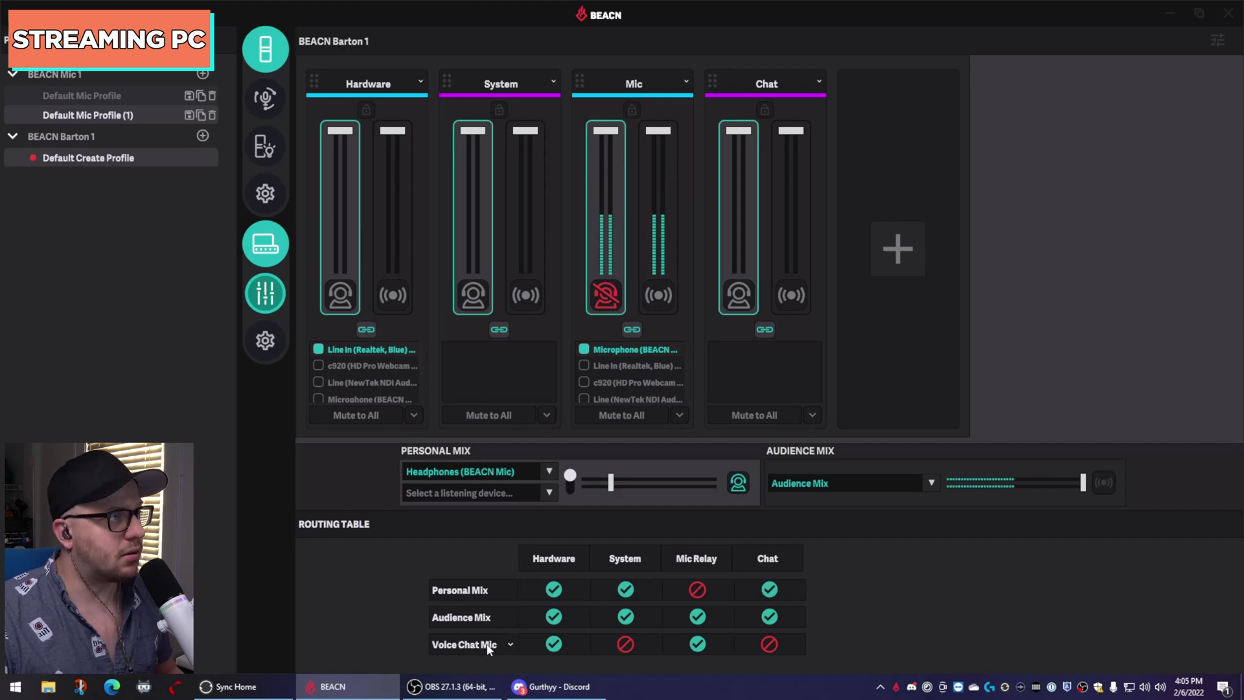
pyautogui.click(510, 644)
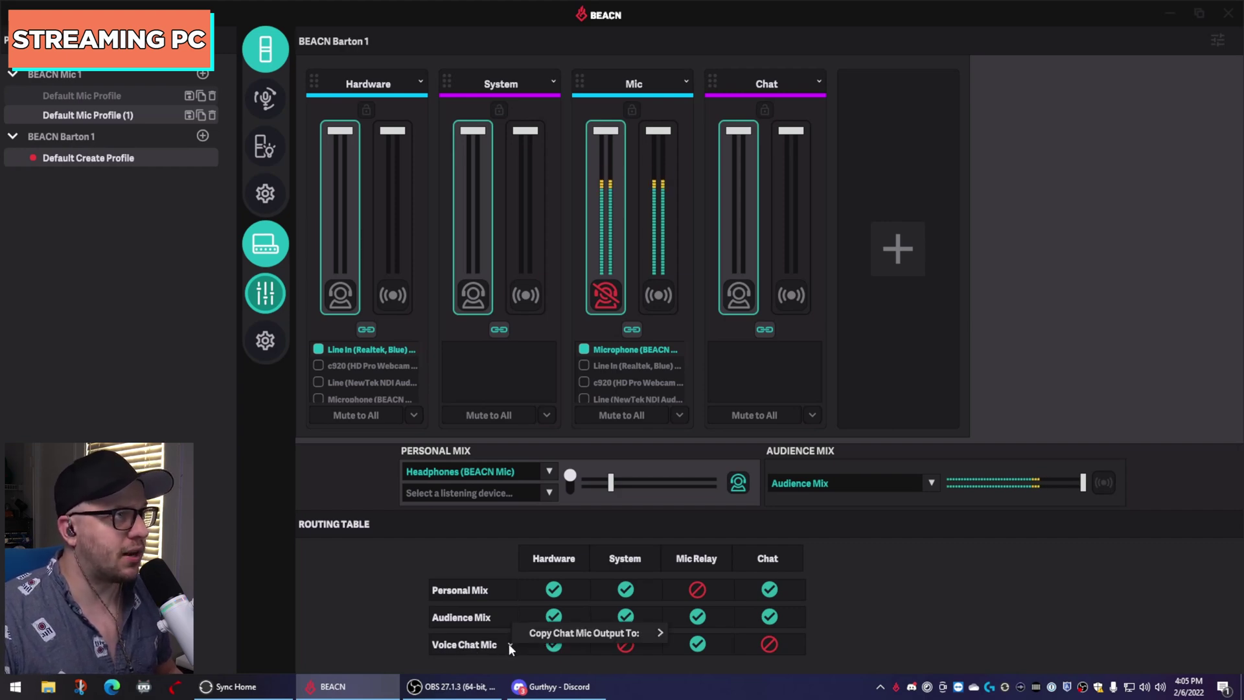
pyautogui.moveTo(608, 634)
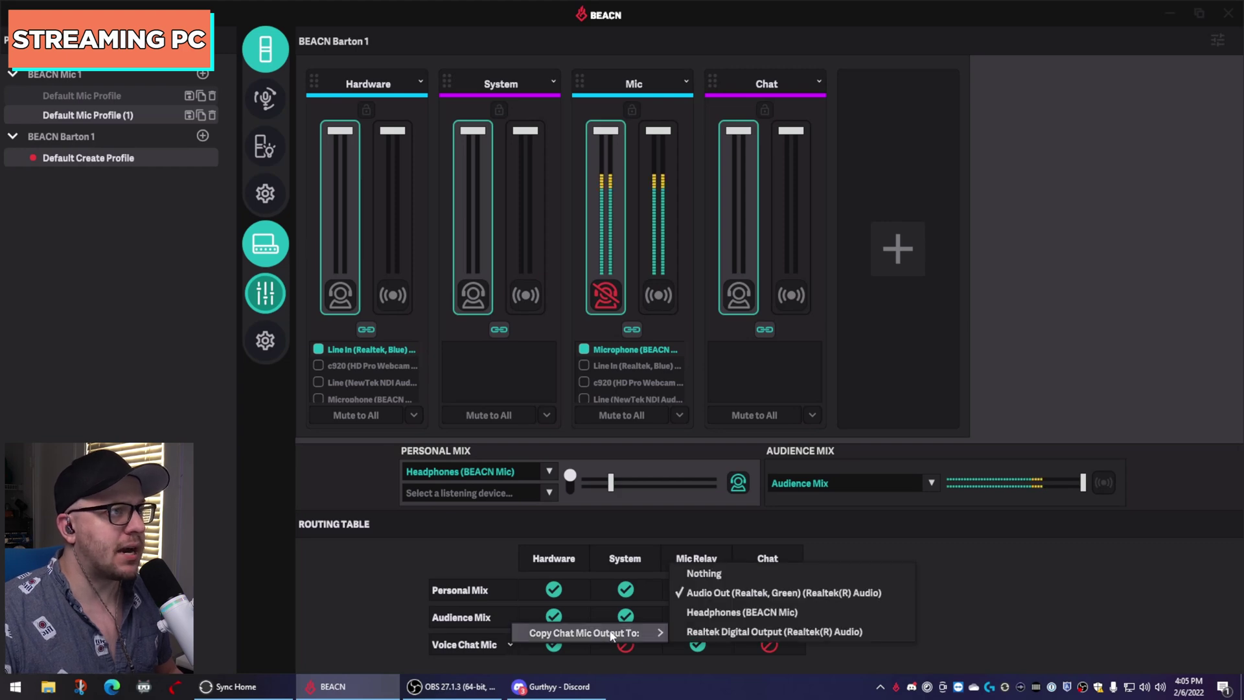
pyautogui.click(836, 597)
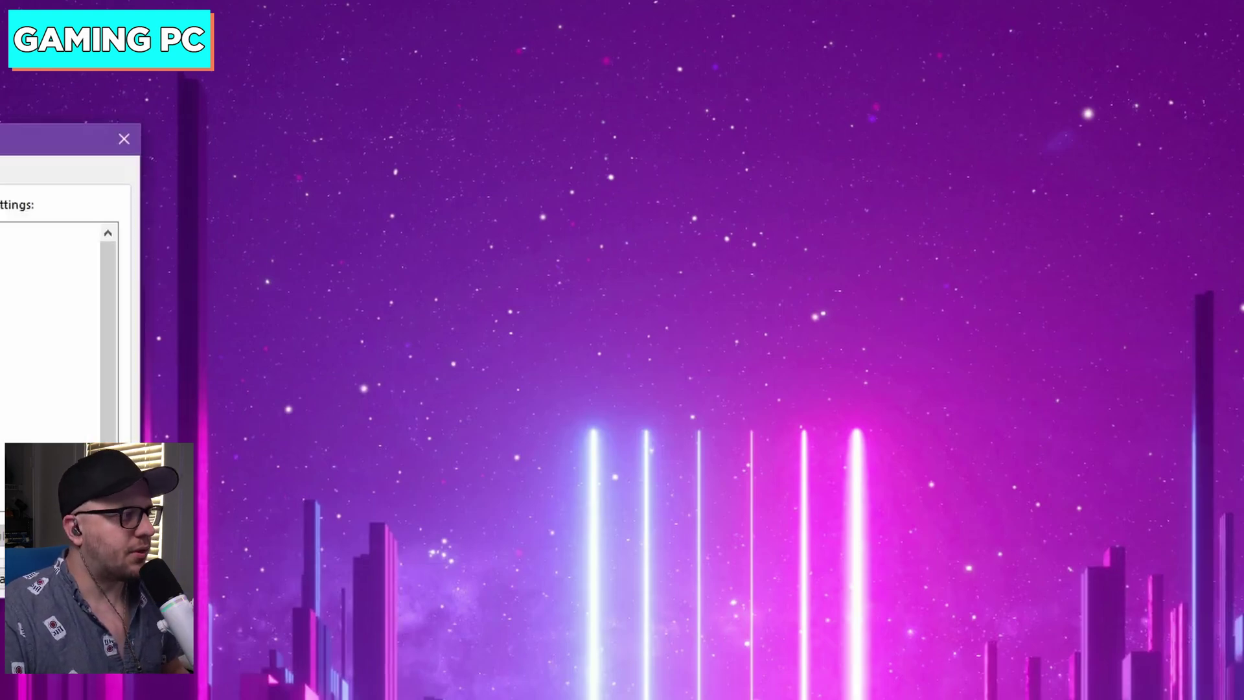
# - Centre the Recording tab and select the default Line In (Realtek, Blue) device
pyautogui.moveTo(0, 130); pyautogui.dragTo(638, 130)
pyautogui.click(731, 408)
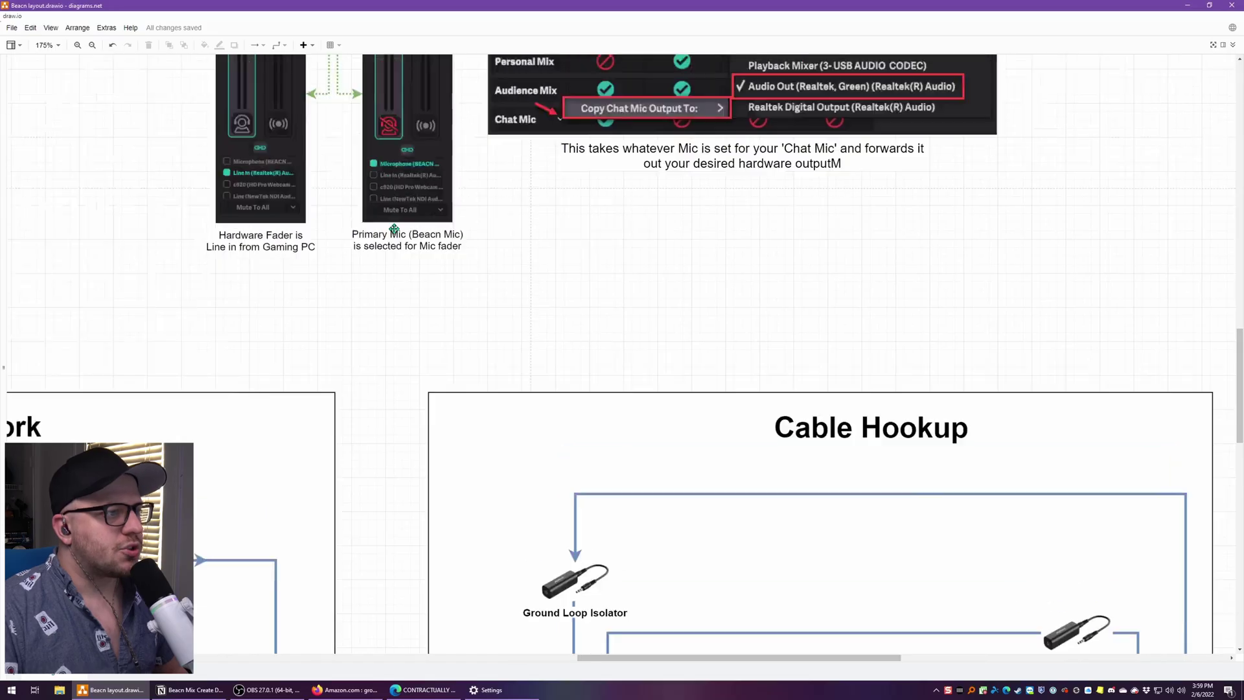
# - Zoom and pan the diagram to show both PCs' default playback and recording device sections
pyautogui.scroll(10, 632, 387)
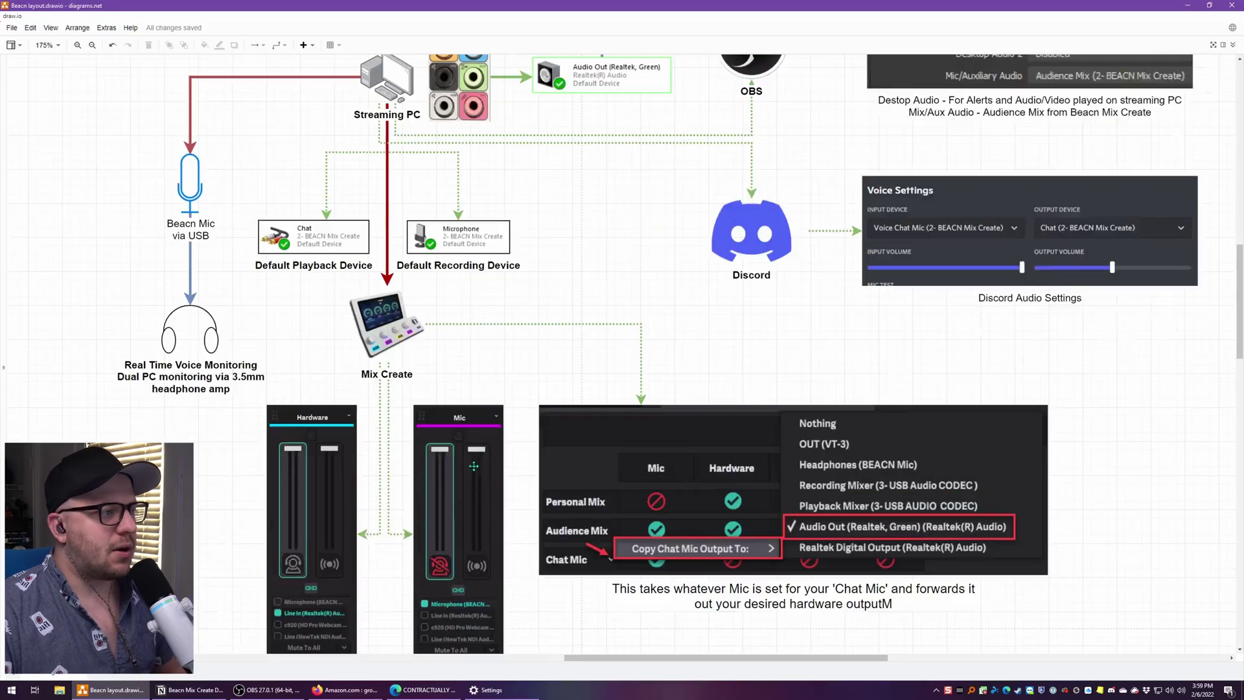
pyautogui.moveTo(633, 387); pyautogui.dragTo(881, 387)
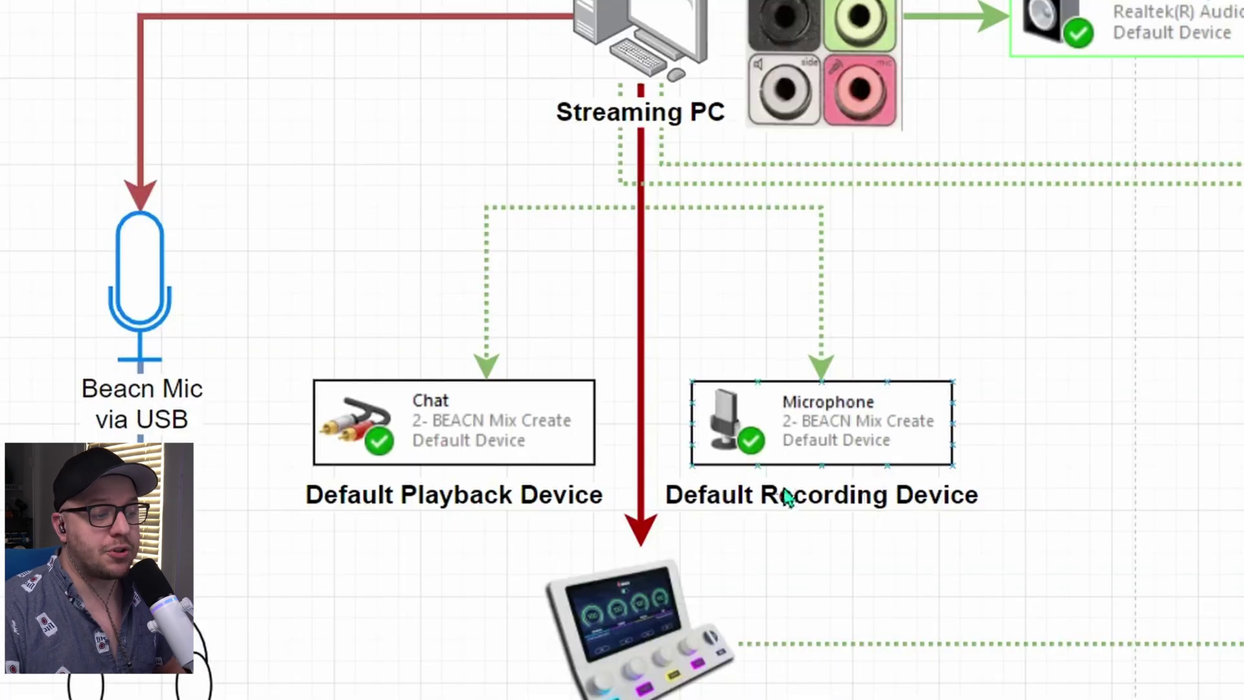
pyautogui.moveTo(908, 447); pyautogui.dragTo(887, 435)
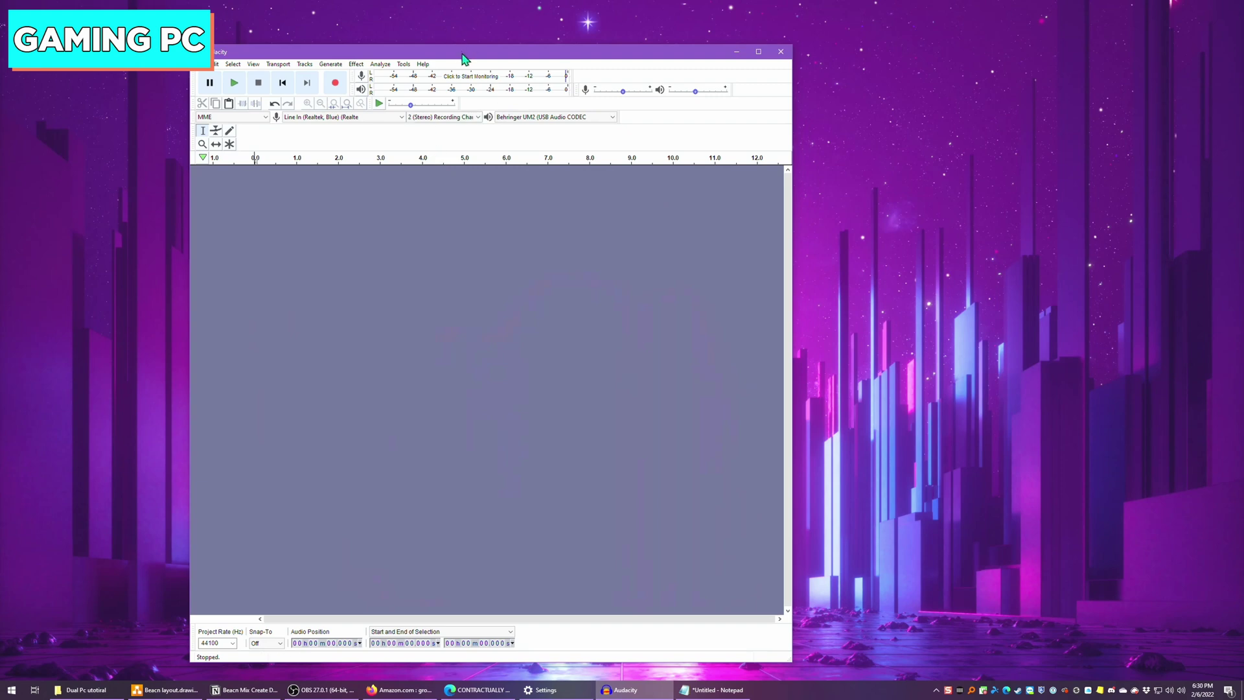
# - Centre the Audacity window showing the Line In (Realtek, Blue) input, then open the Start menu
pyautogui.moveTo(462, 57); pyautogui.dragTo(663, 51)
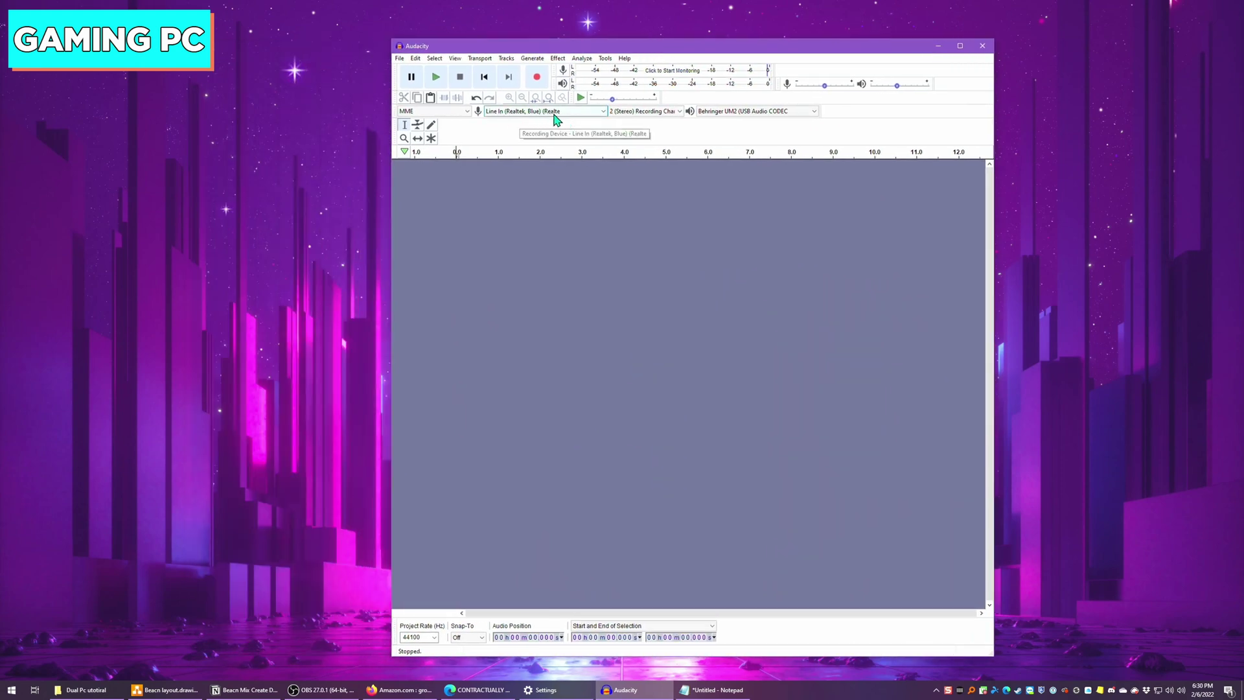
pyautogui.click(289, 450)
pyautogui.click(12, 689)
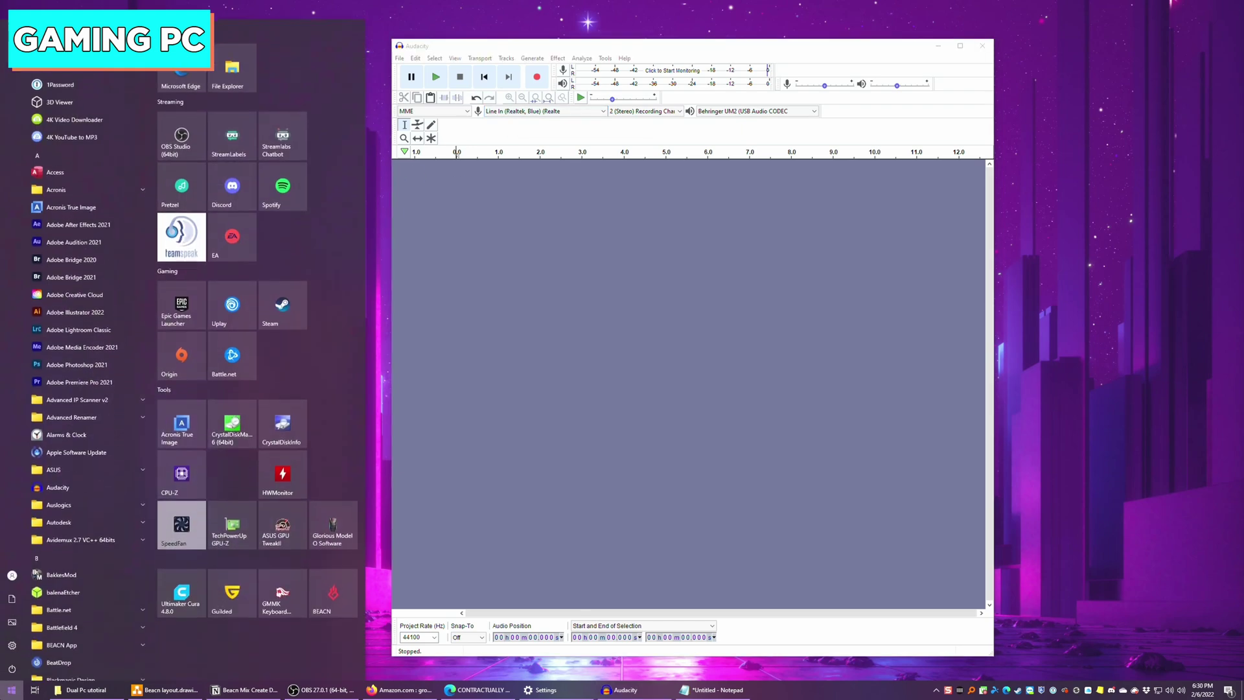
# - Launch Discord and show its Voice & Video devices: Line In input and Audio Out output
pyautogui.write('discord')
pyautogui.press('Return')
pyautogui.click(383, 596)
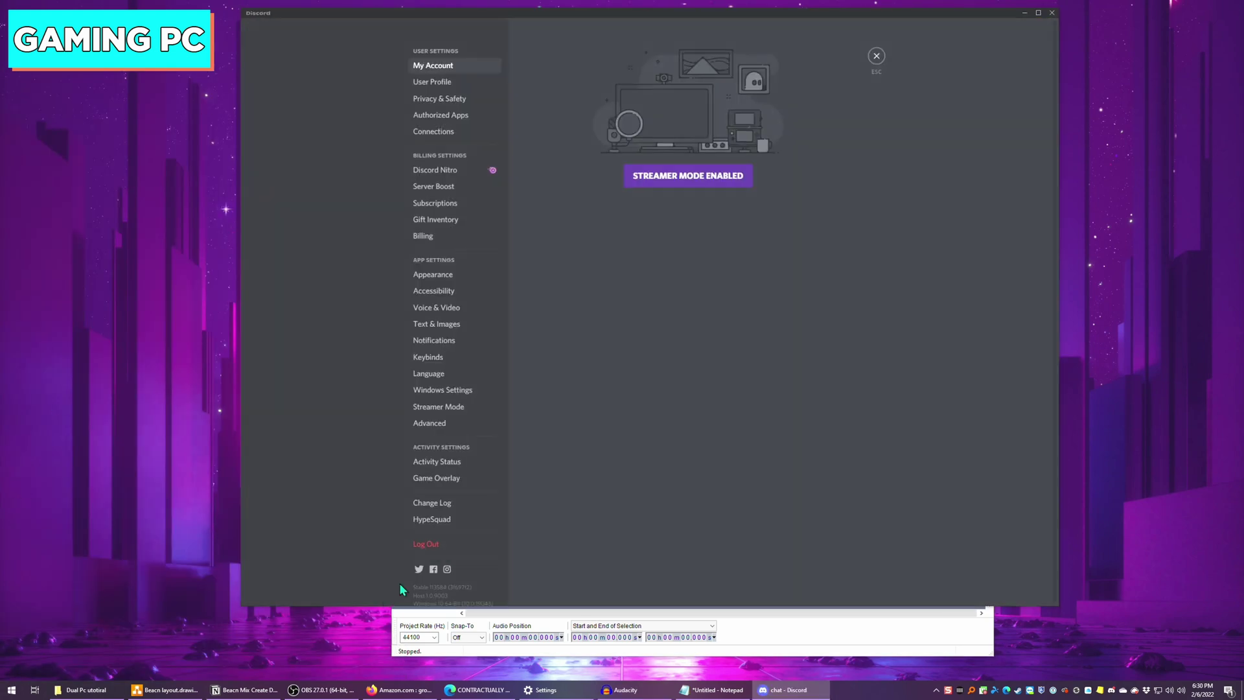
pyautogui.click(461, 308)
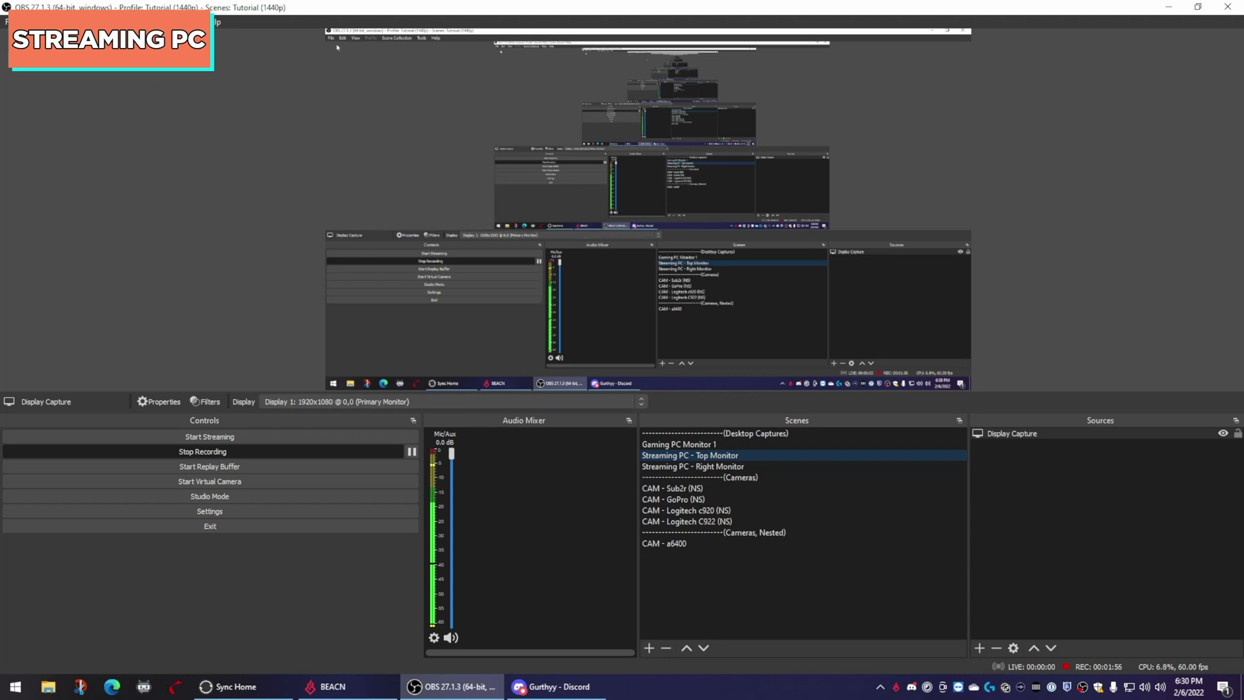
# - Open OBS Studio's Audio settings, where Mic/Auxiliary Audio uses Audience Mix (BEACN Mix Create)
pyautogui.click(8, 21)
pyautogui.click(43, 74)
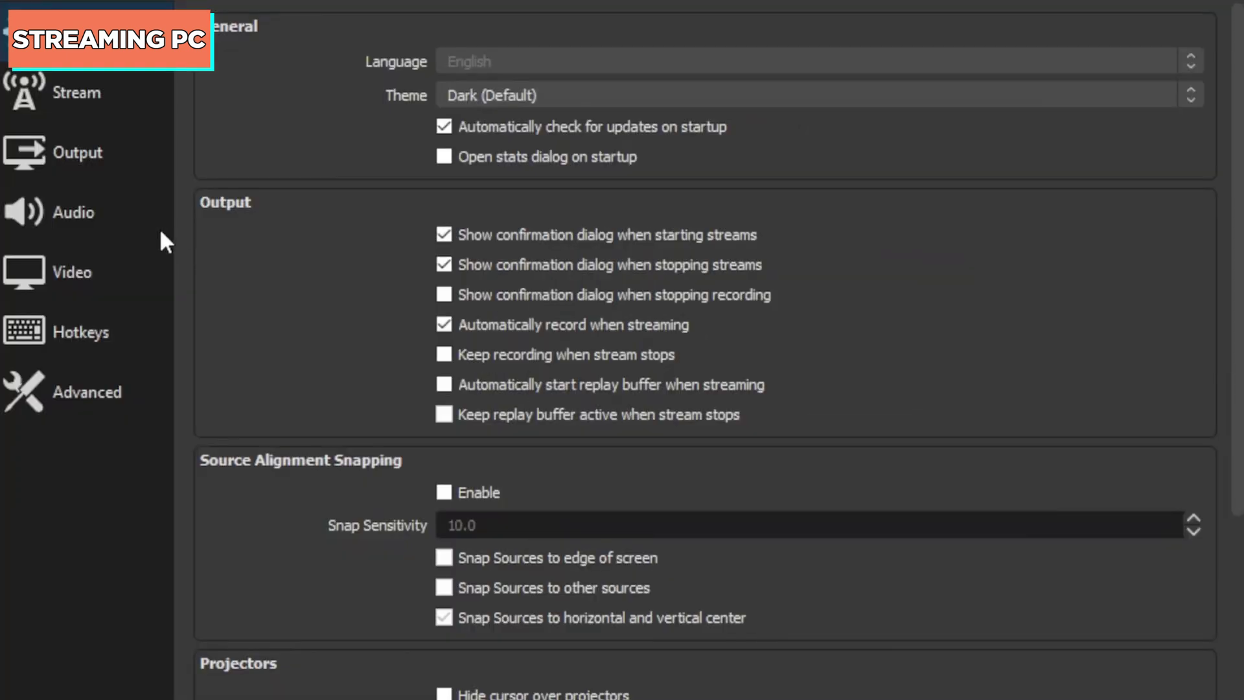
pyautogui.click(353, 223)
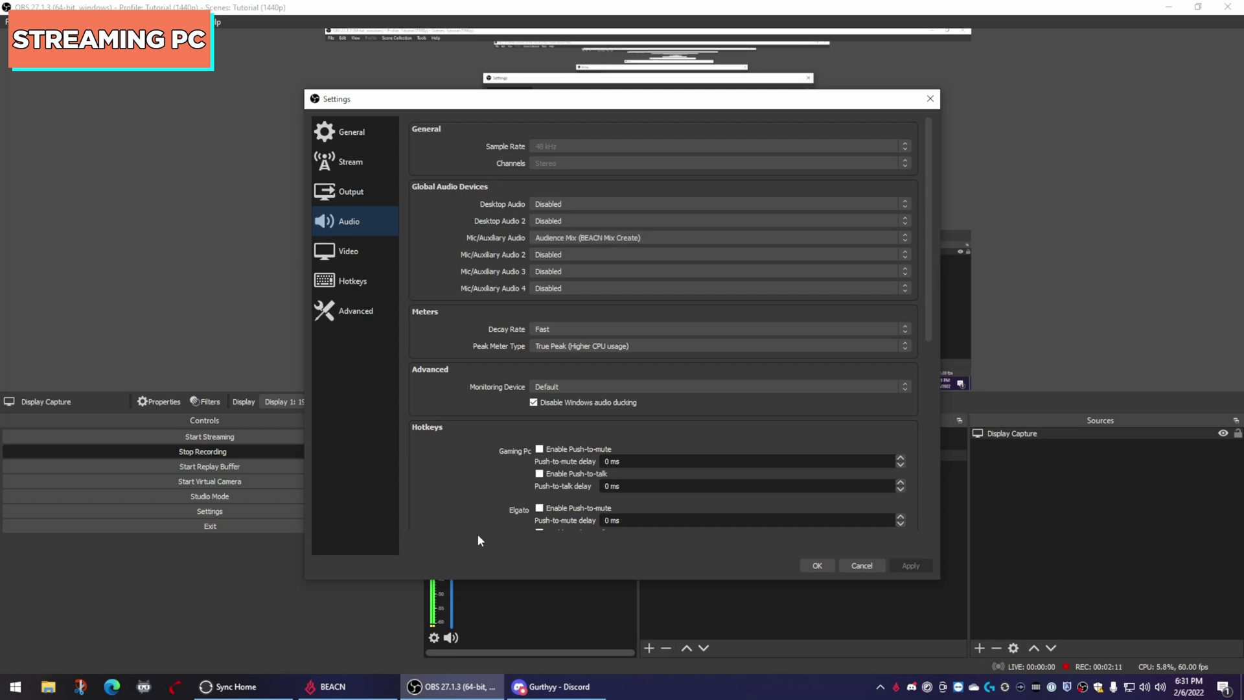
# - Show the Audience Mix output dropdown in the BEACN app, then return to OBS Settings
pyautogui.click(332, 686)
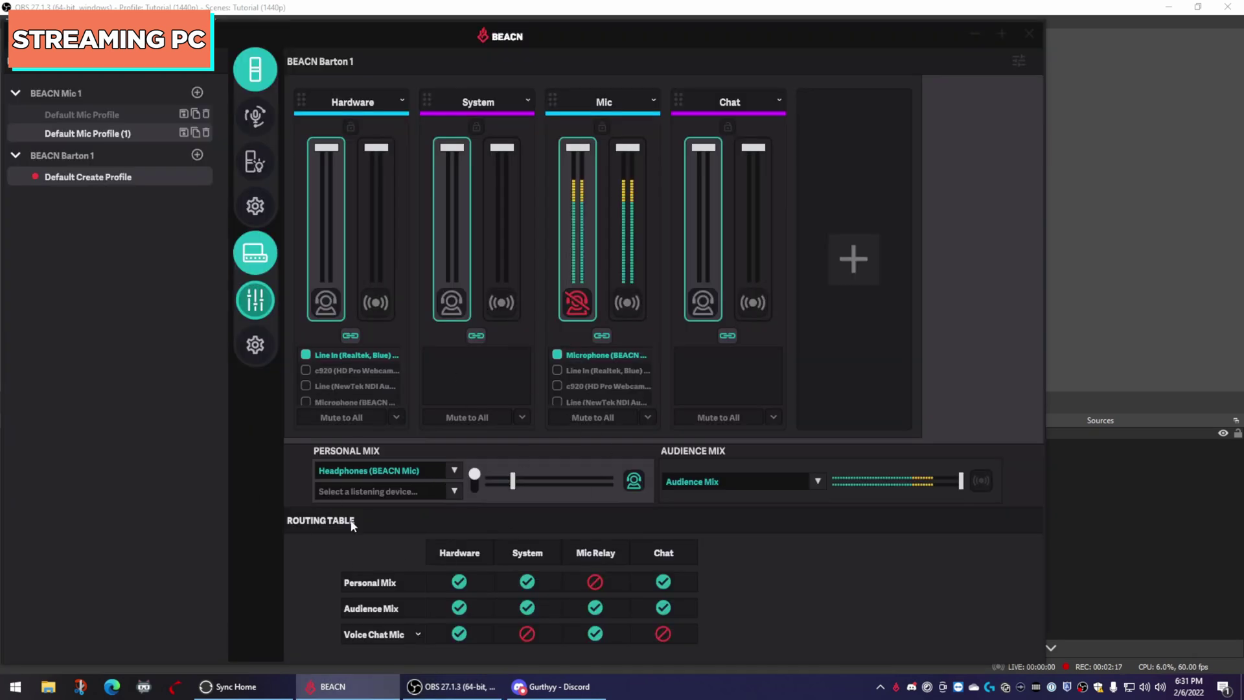
pyautogui.click(818, 482)
pyautogui.click(818, 482)
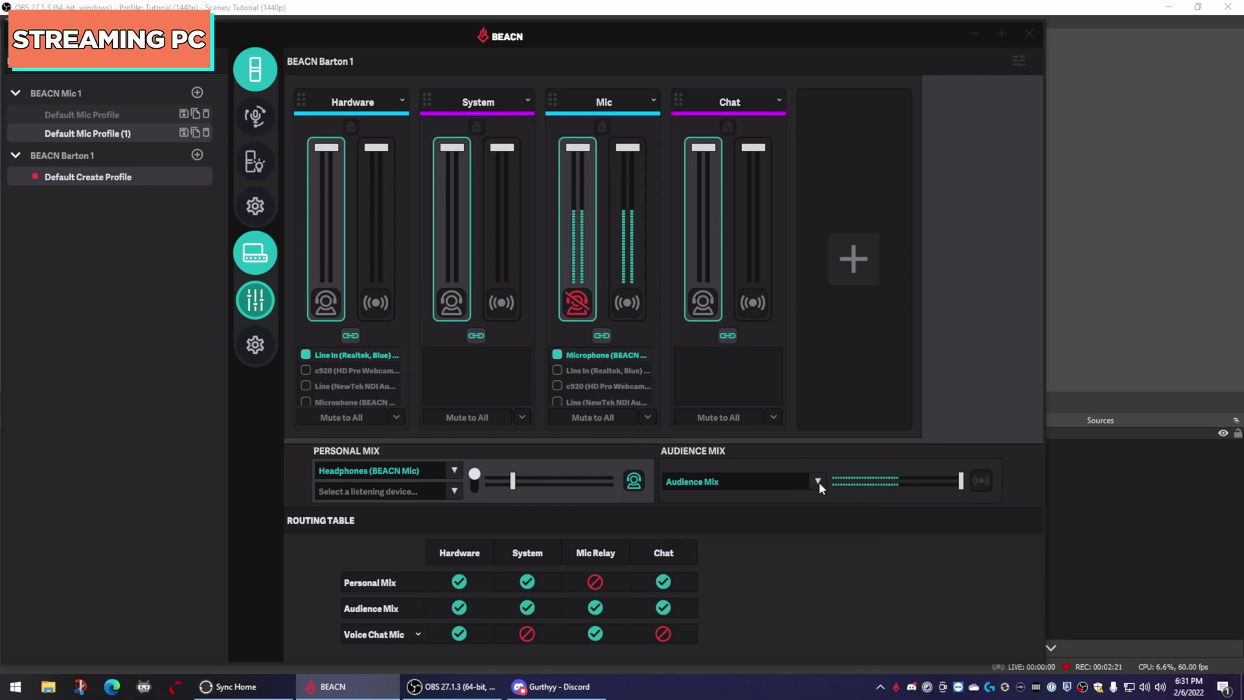
pyautogui.click(1226, 335)
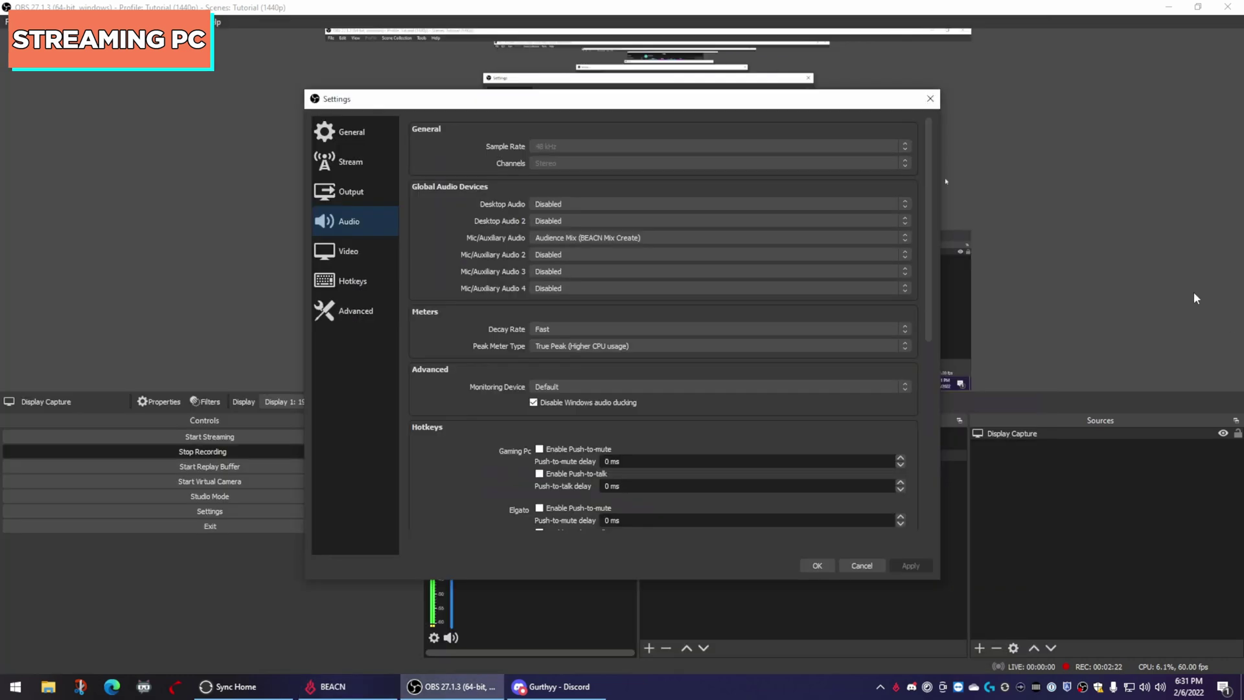
# - Close the OBS Settings dialog
pyautogui.click(930, 98)
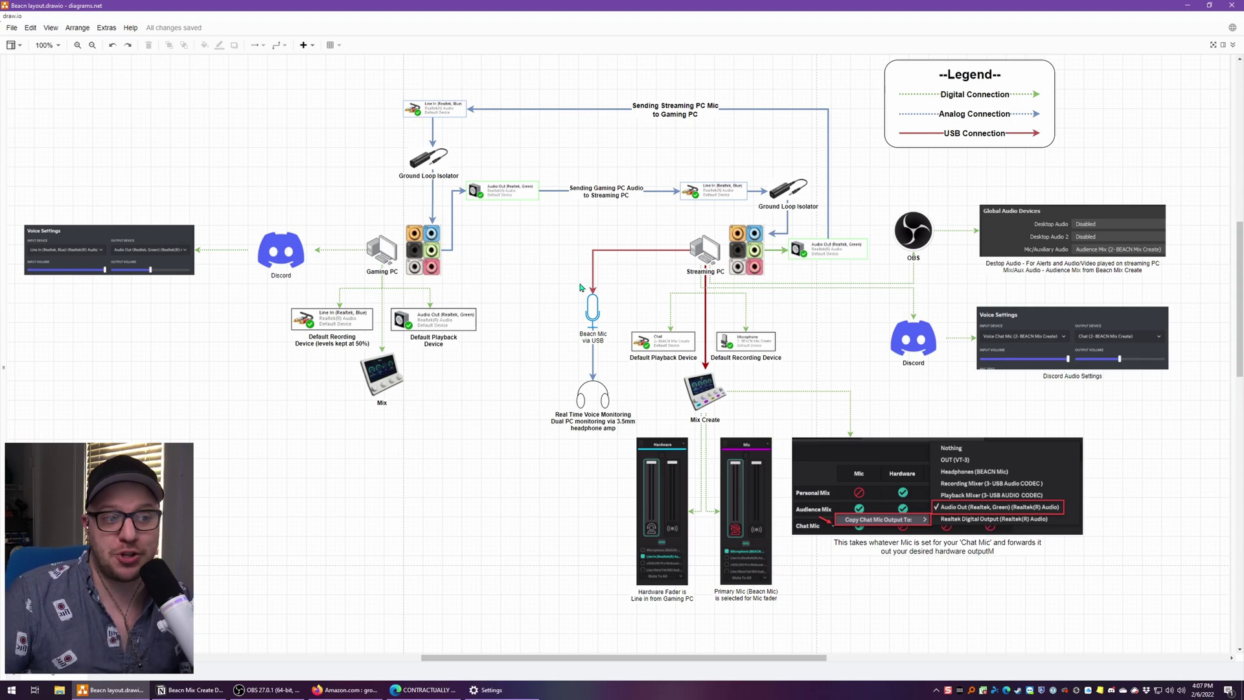
# - Pan and zoom to the 'Alternate Solution if GLI's don't work' diagram, indicating the DAC's RCA outputs
pyautogui.scroll(-10, 564, 281)
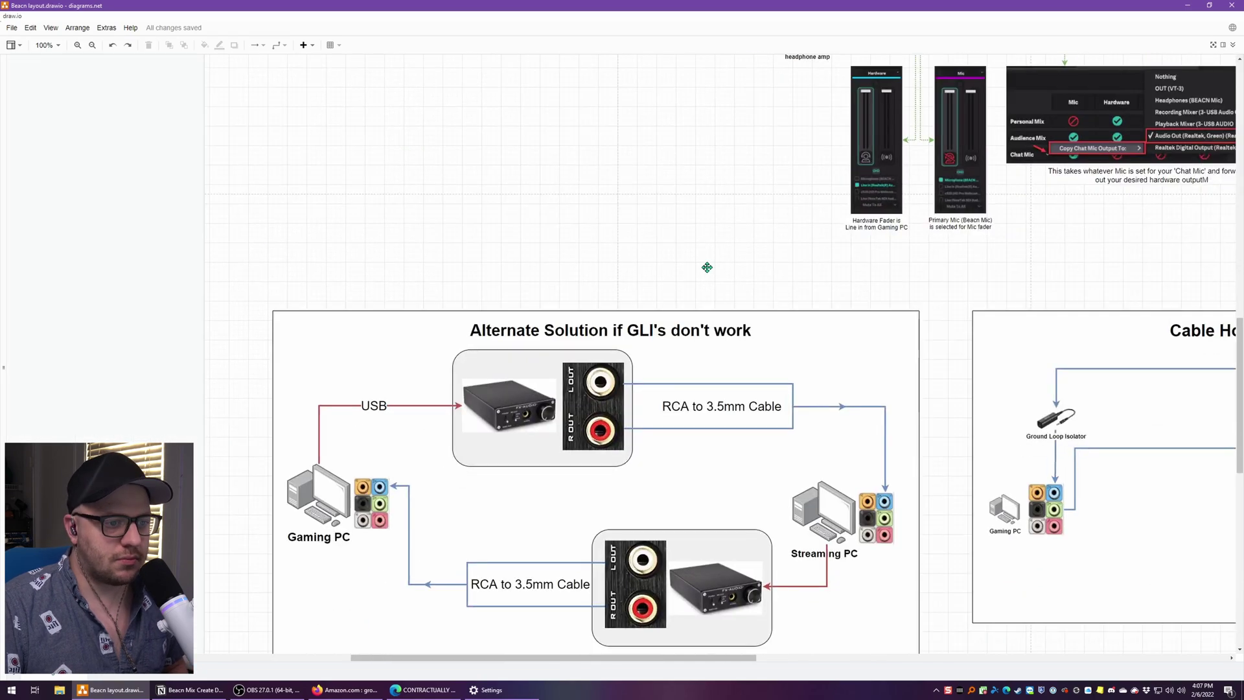
pyautogui.moveTo(706, 270); pyautogui.dragTo(785, 89)
pyautogui.scroll(1, 755, 170)
pyautogui.scroll(3, 756, 169)
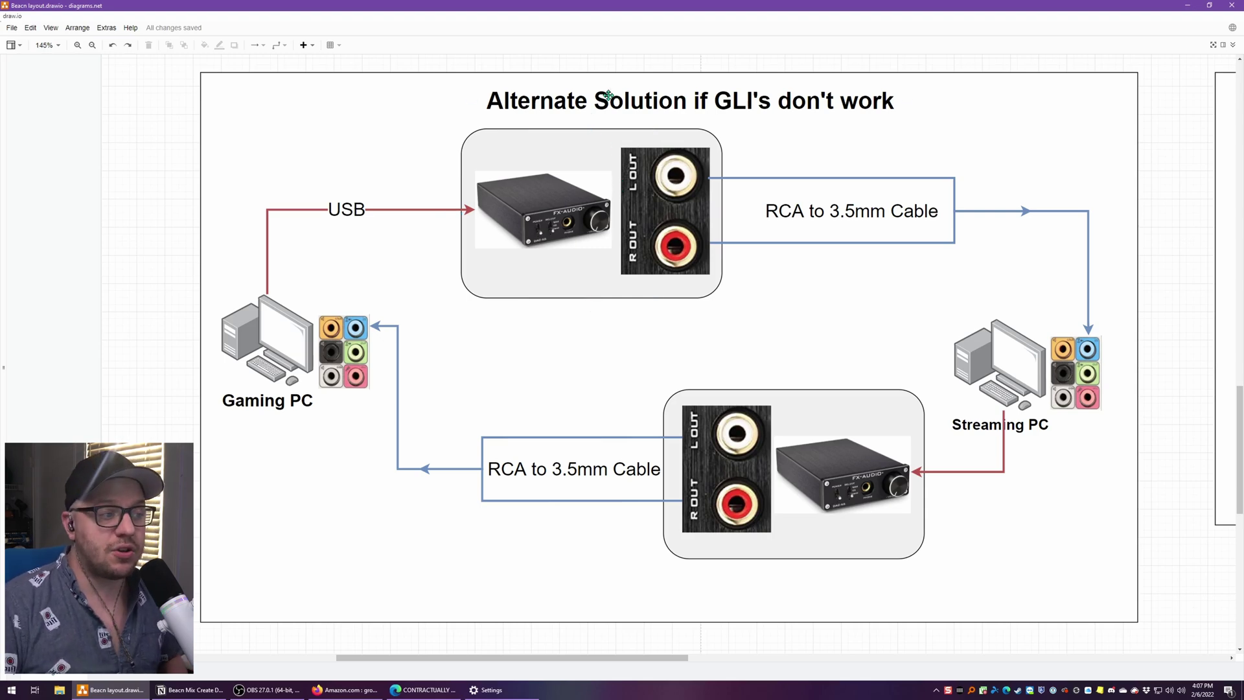
pyautogui.click(651, 270)
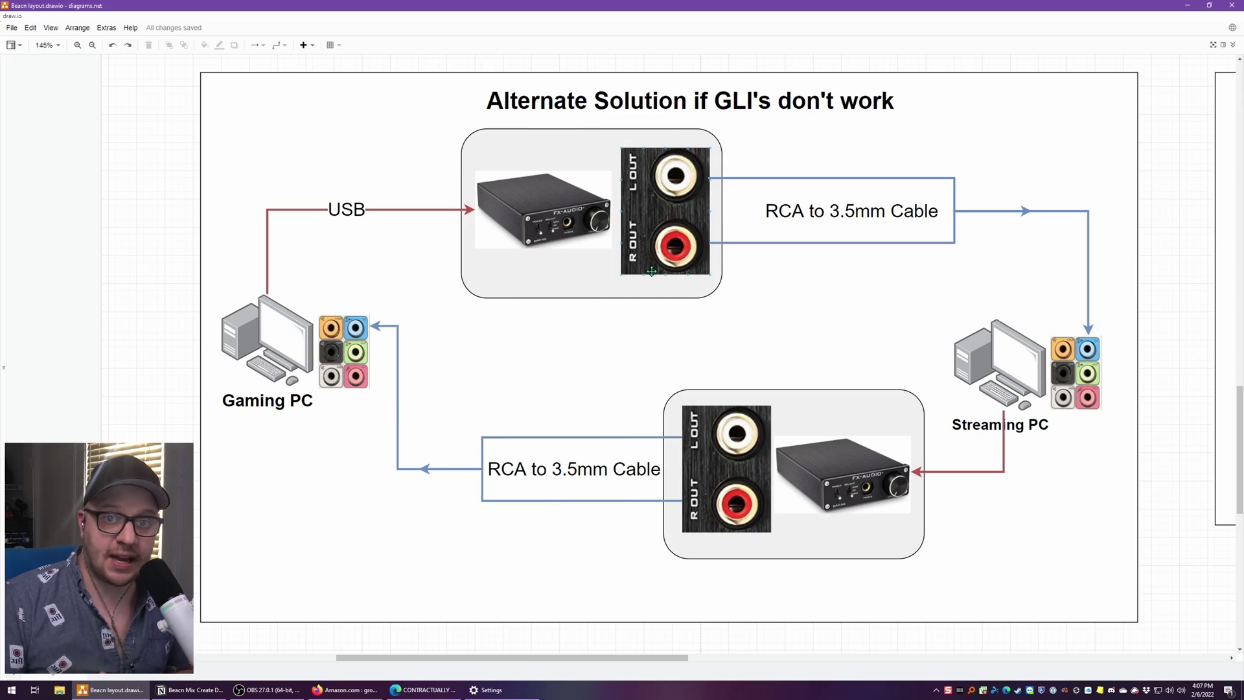